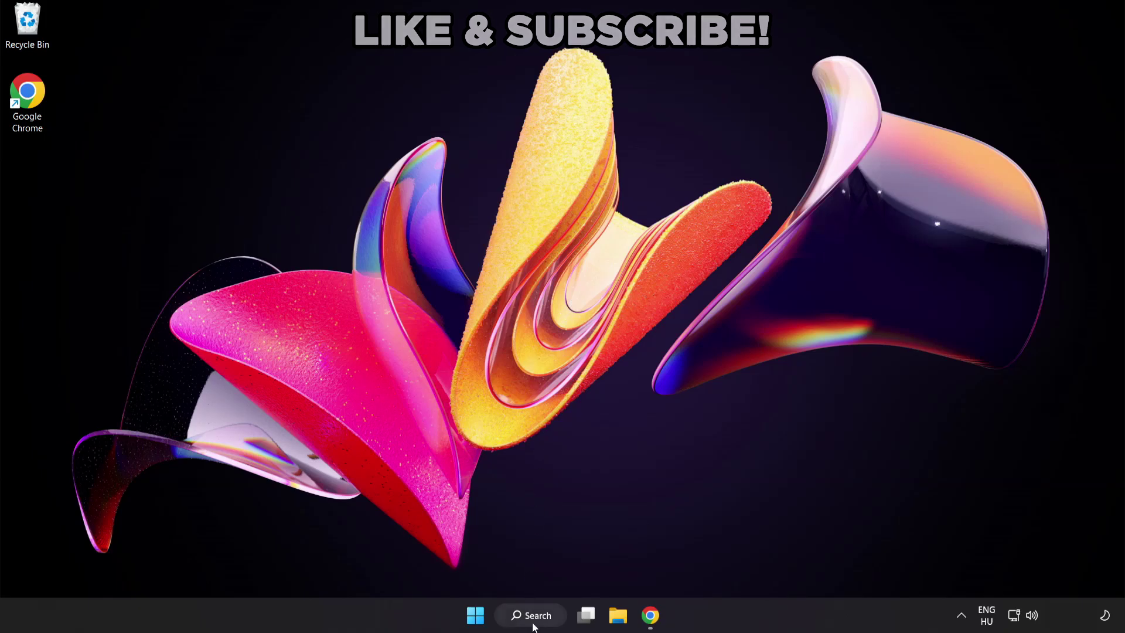
# - Switch the active power plan from Balanced to High performance, then close Power Options
pyautogui.click(533, 614)
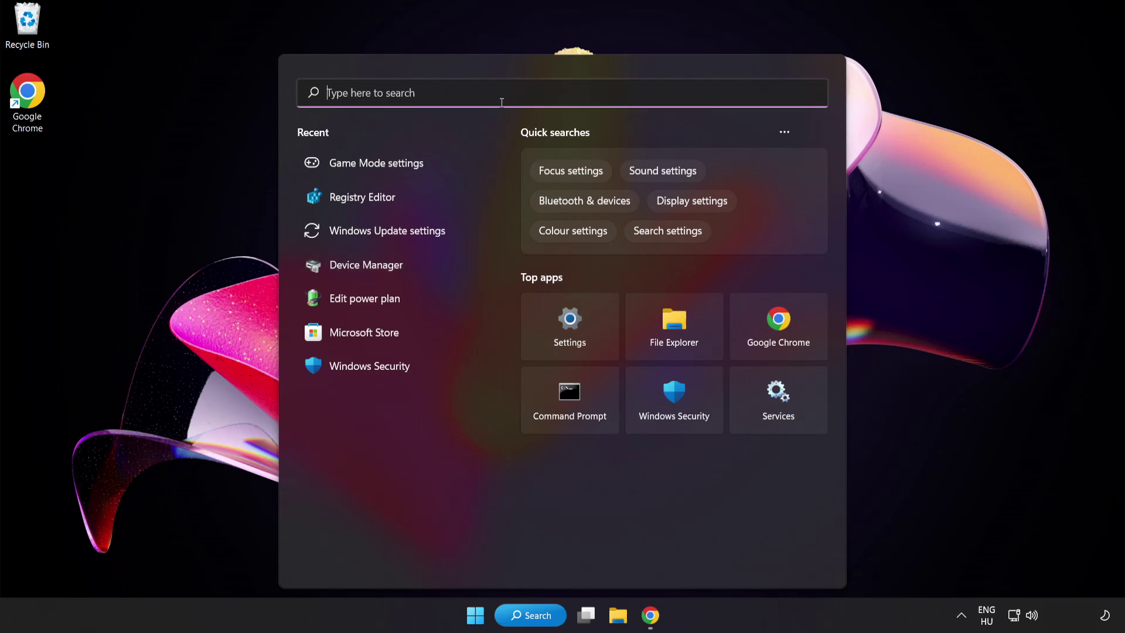
pyautogui.write('edit powe')
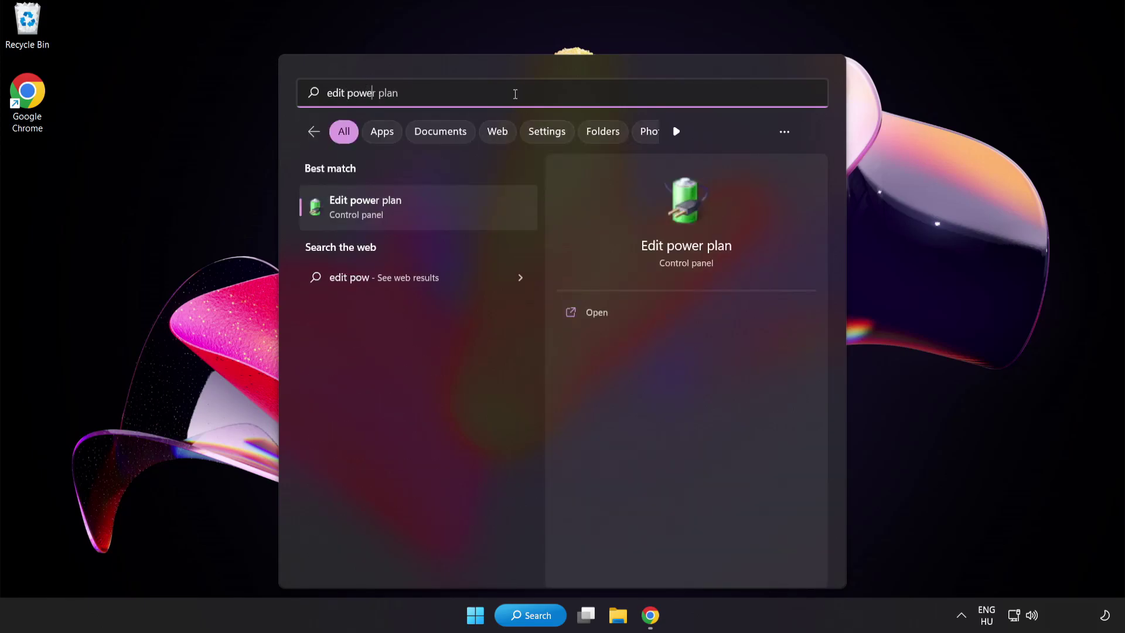
pyautogui.write('r plan')
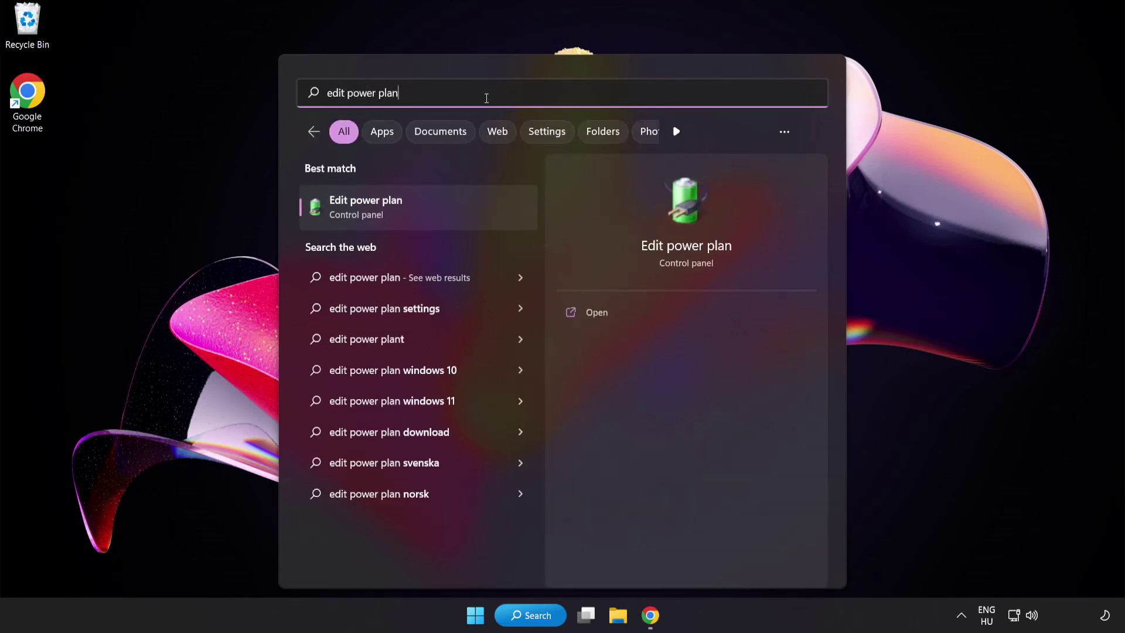
pyautogui.click(455, 213)
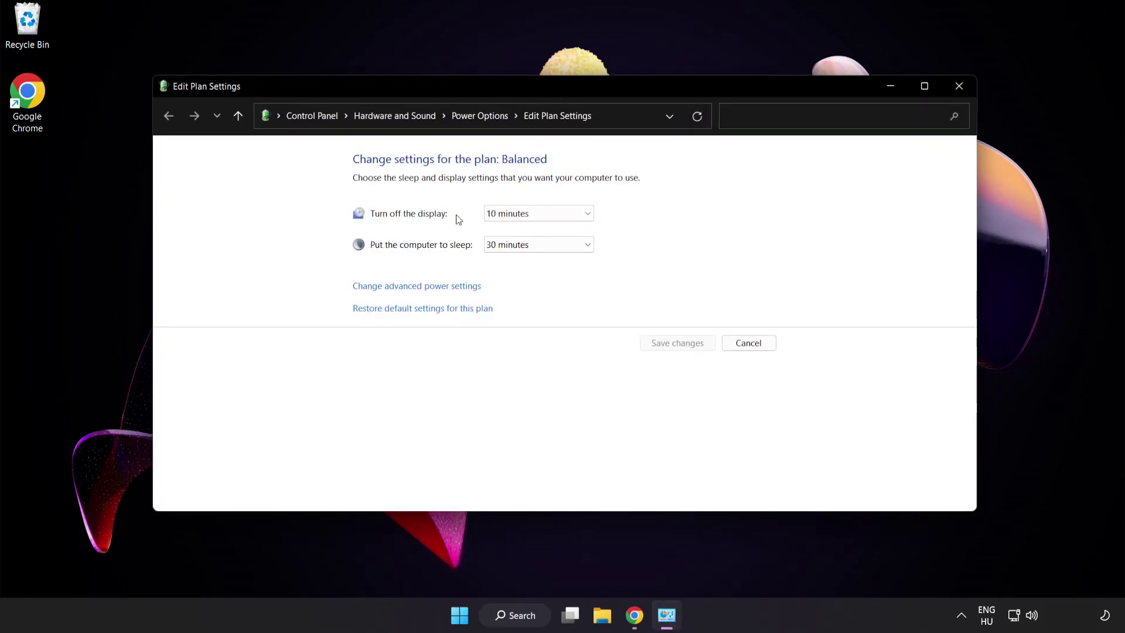
pyautogui.click(490, 117)
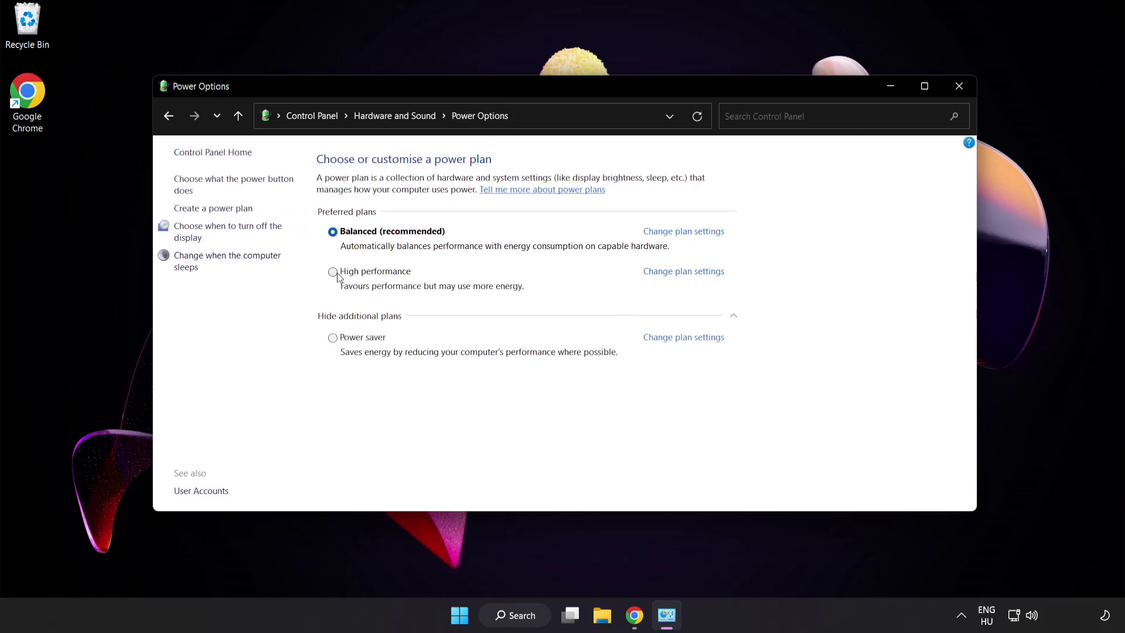
pyautogui.click(372, 277)
pyautogui.click(960, 86)
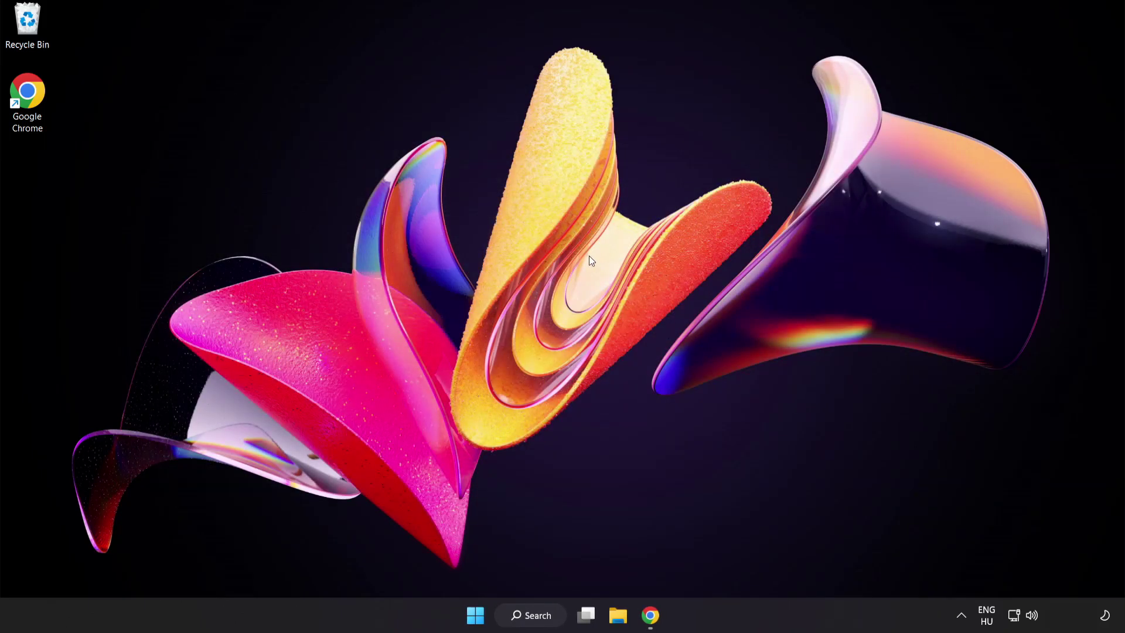
pyautogui.click(543, 619)
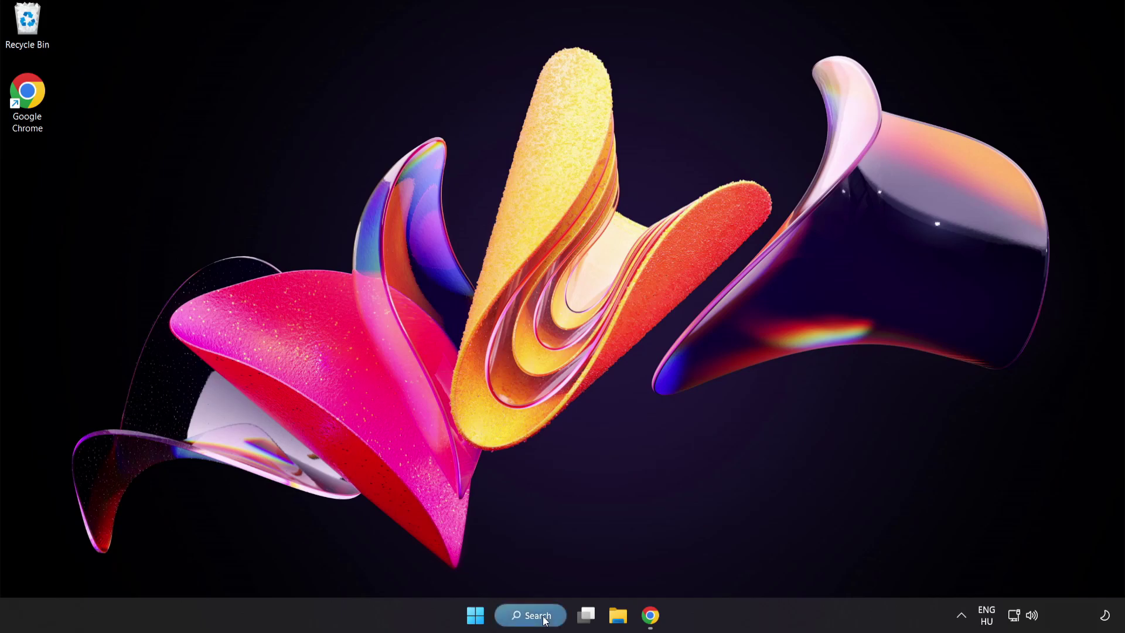
pyautogui.write('device manager')
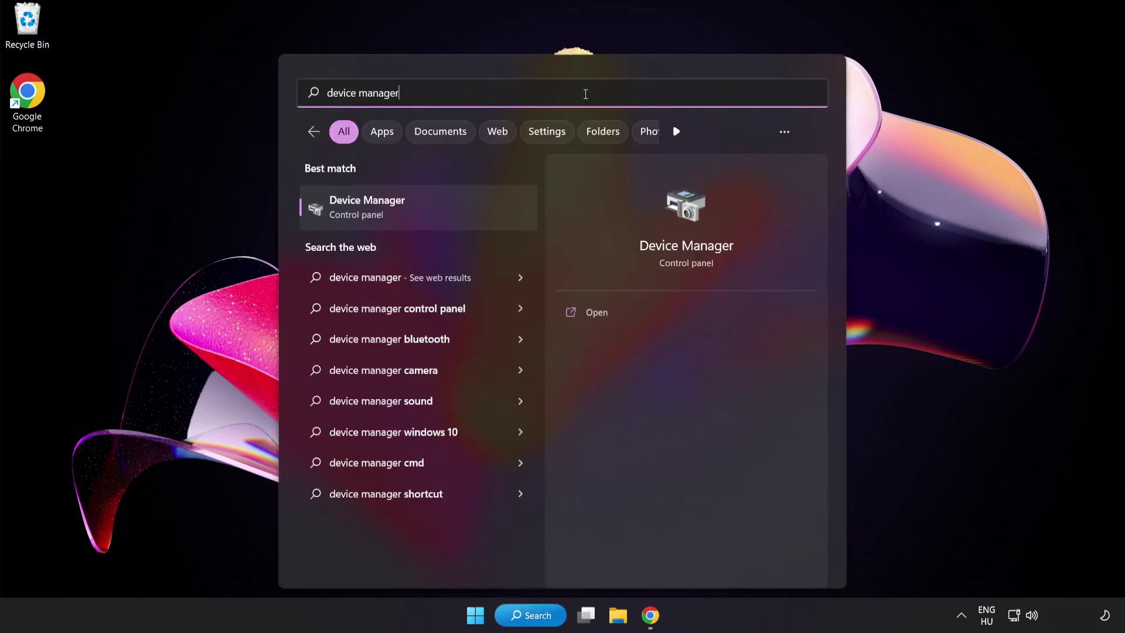
pyautogui.click(460, 212)
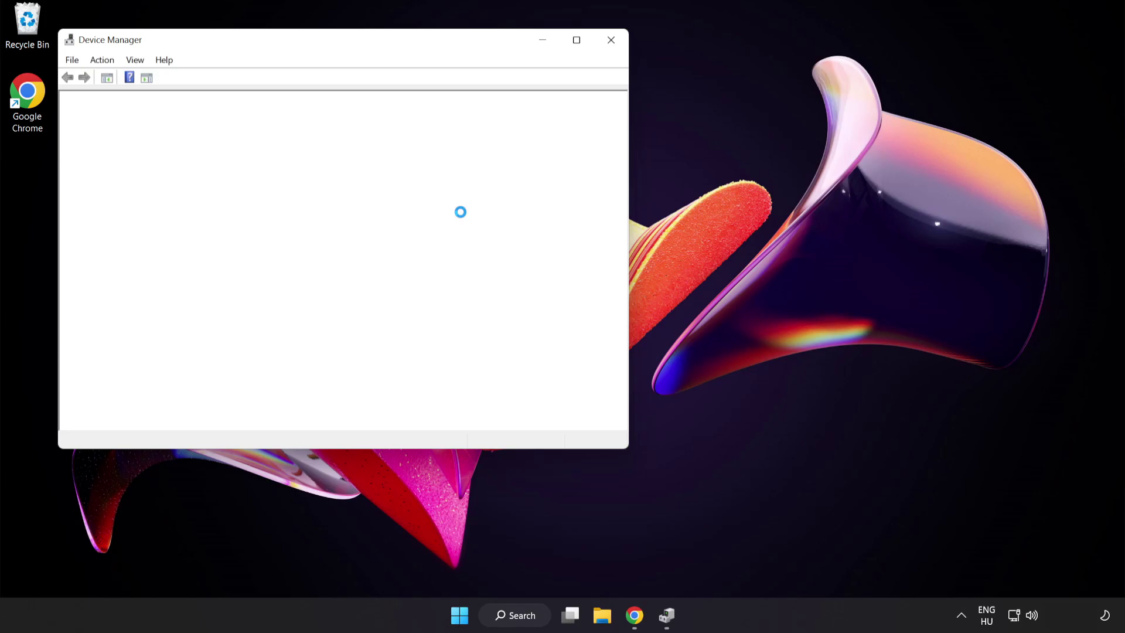
pyautogui.moveTo(377, 35); pyautogui.dragTo(568, 109)
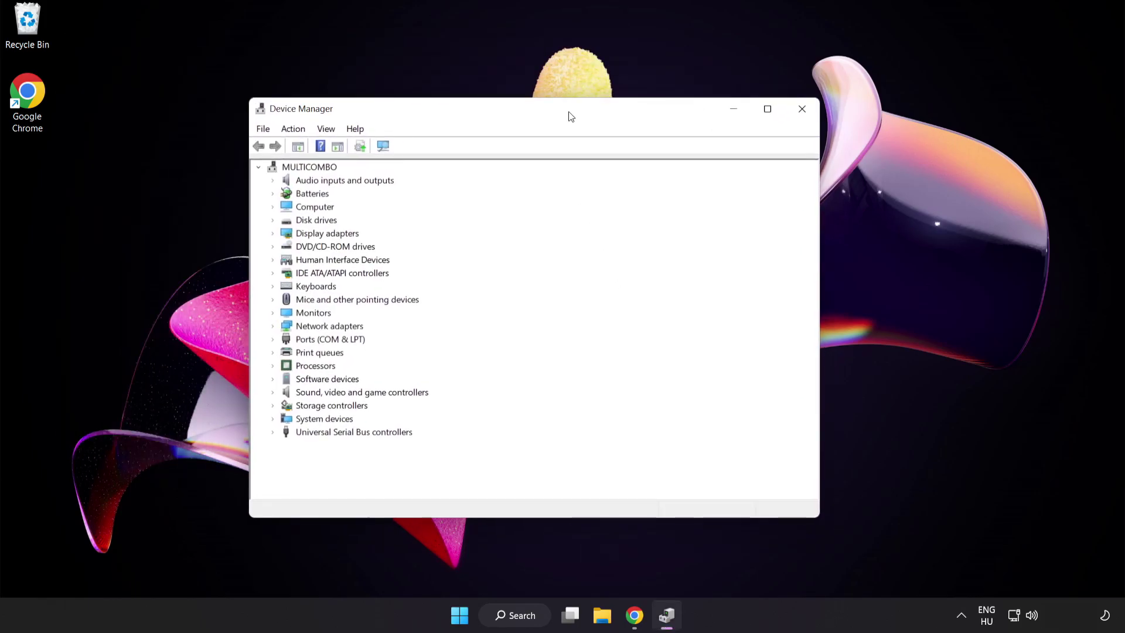
pyautogui.click(287, 233)
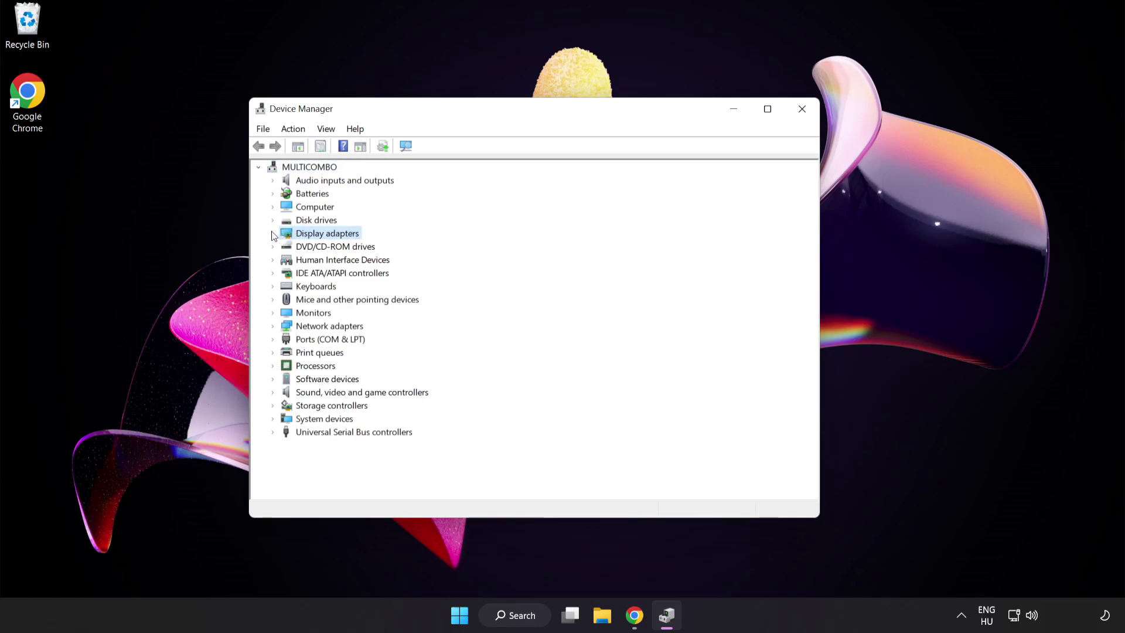
pyautogui.click(273, 235)
pyautogui.click(321, 247)
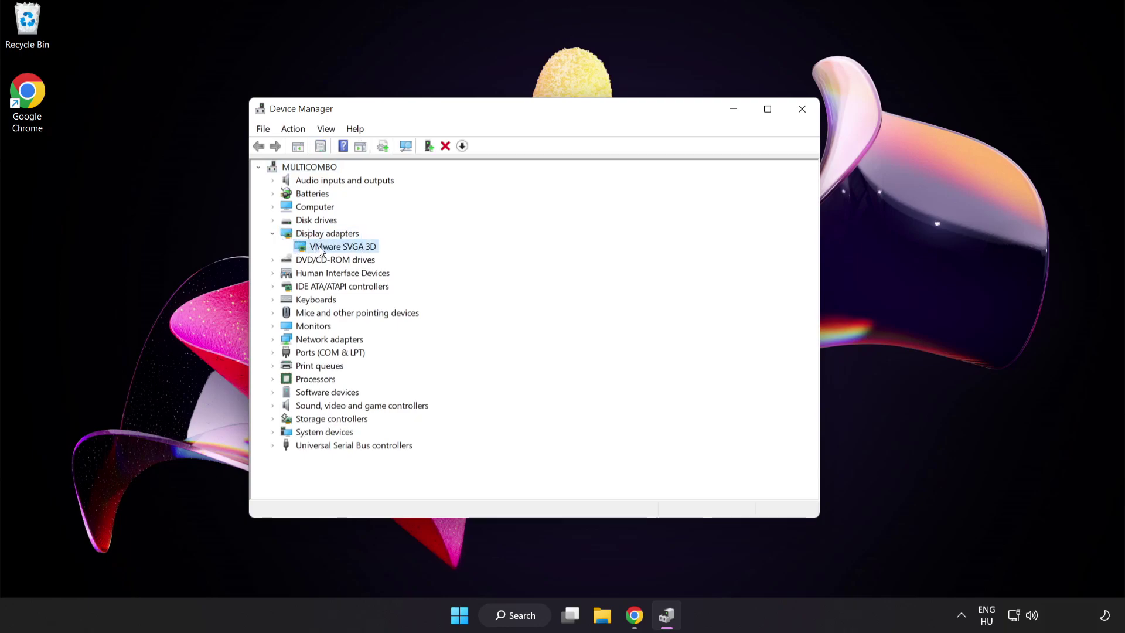
pyautogui.rightClick(359, 247)
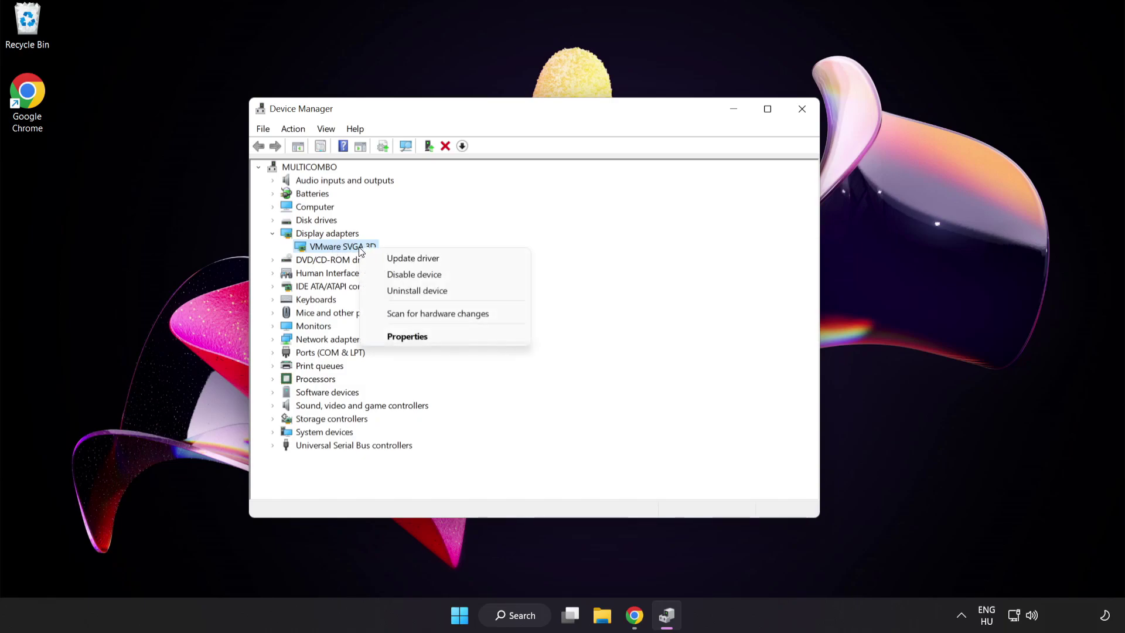
pyautogui.click(441, 258)
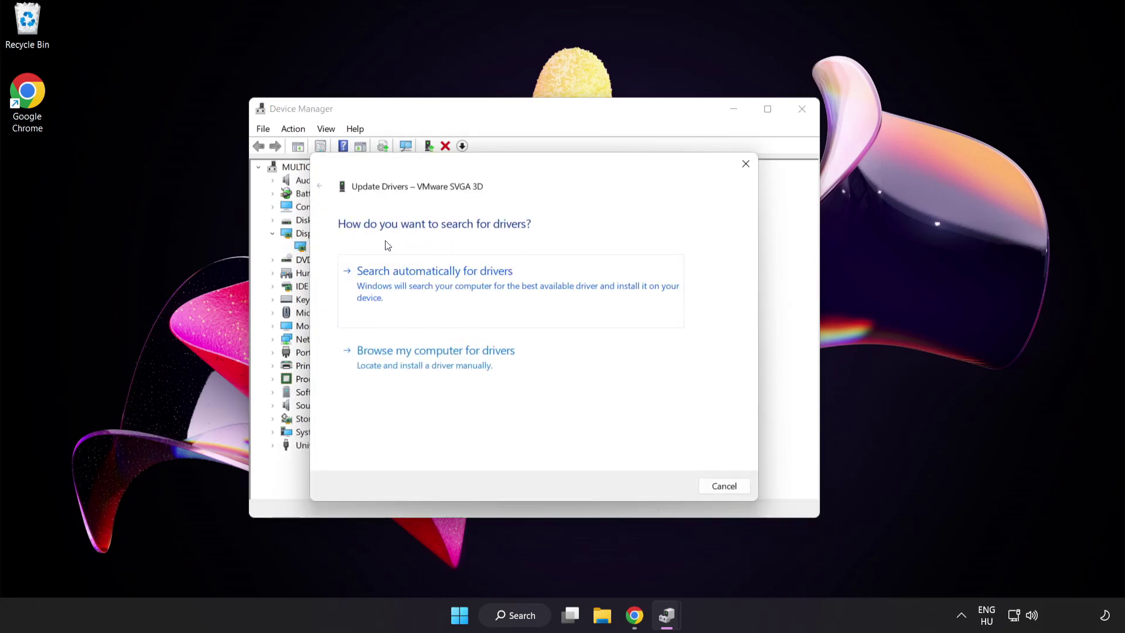
pyautogui.click(465, 285)
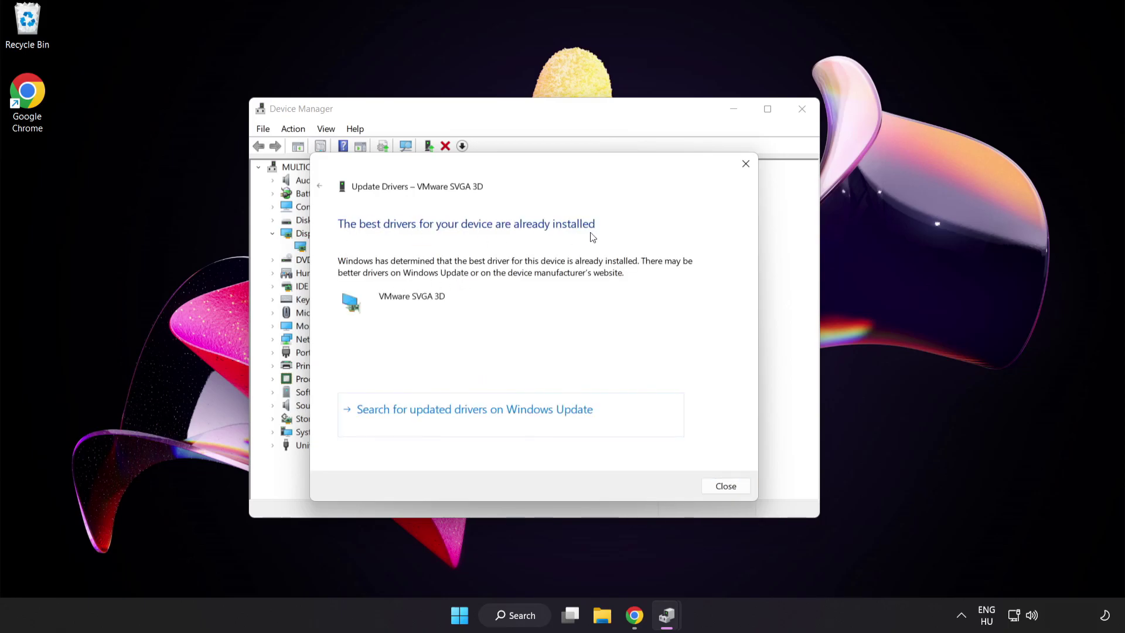
pyautogui.click(726, 486)
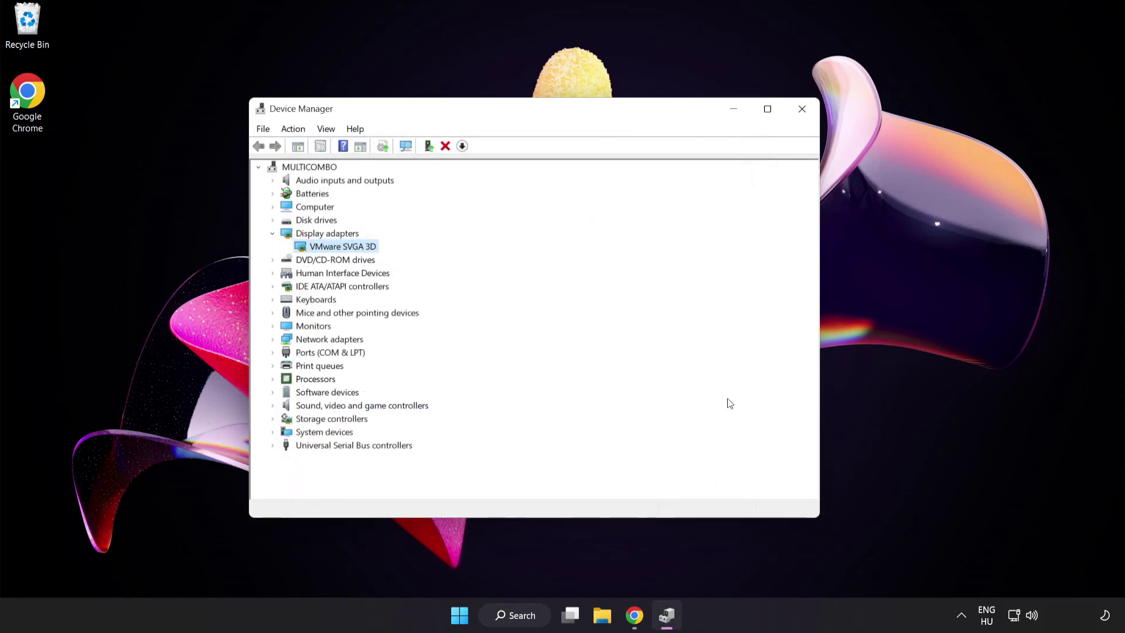
pyautogui.click(800, 110)
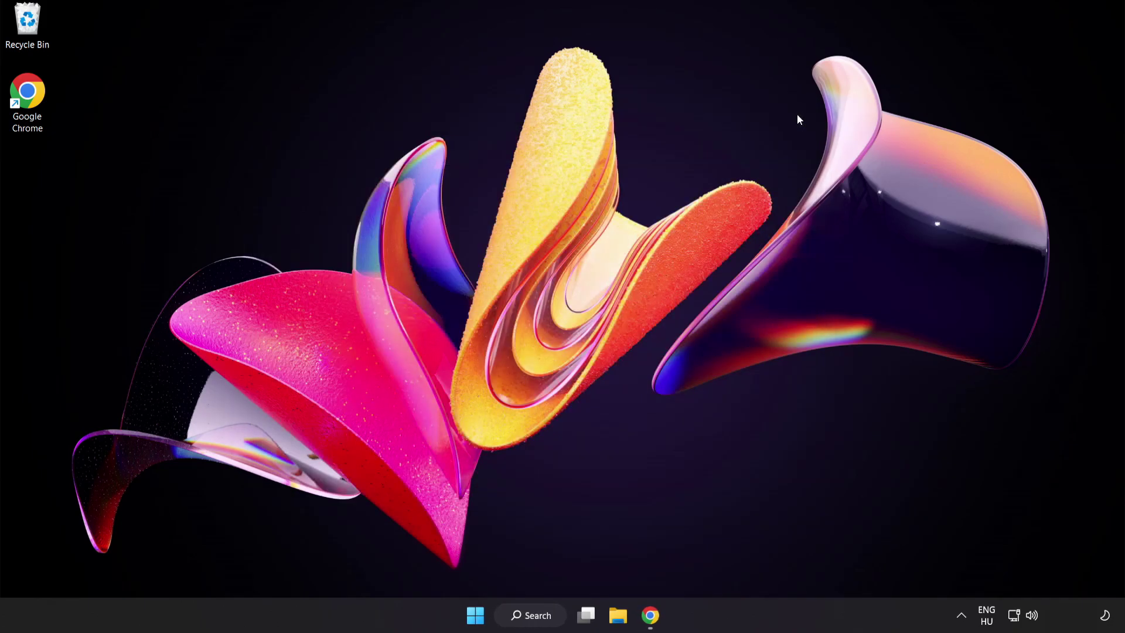
pyautogui.click(545, 623)
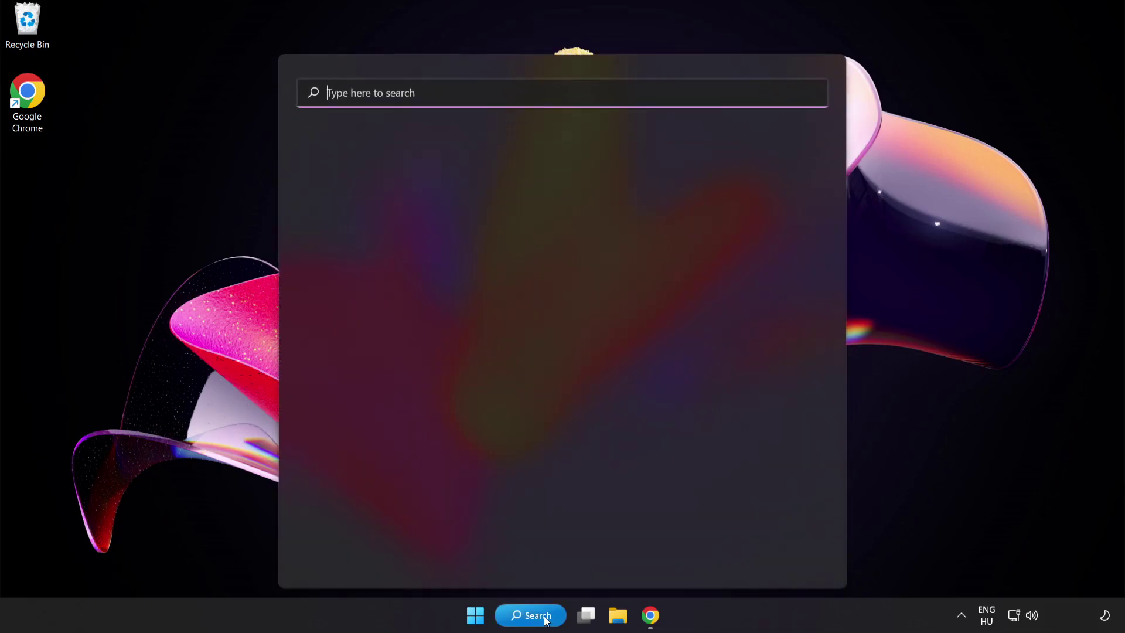
pyautogui.write('game mode settings')
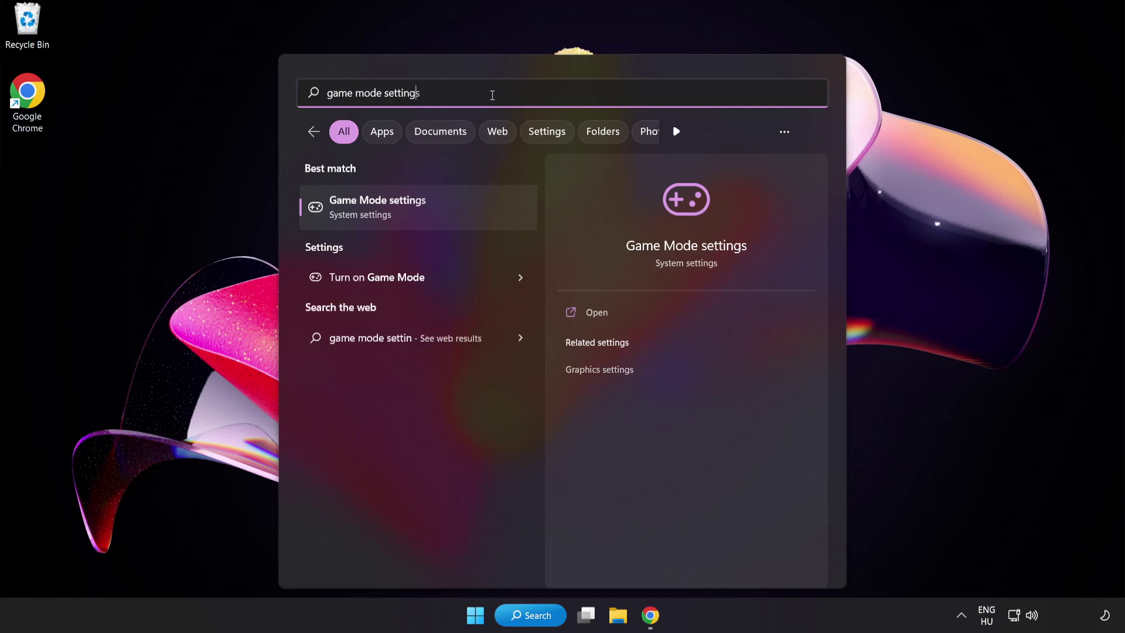
pyautogui.click(410, 211)
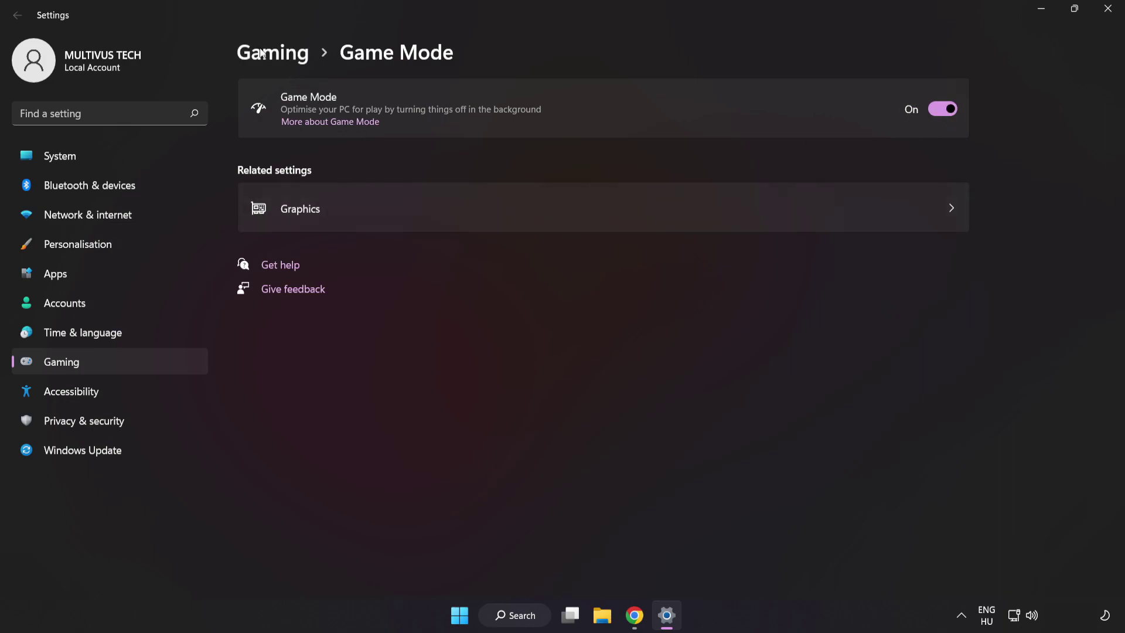
pyautogui.click(278, 57)
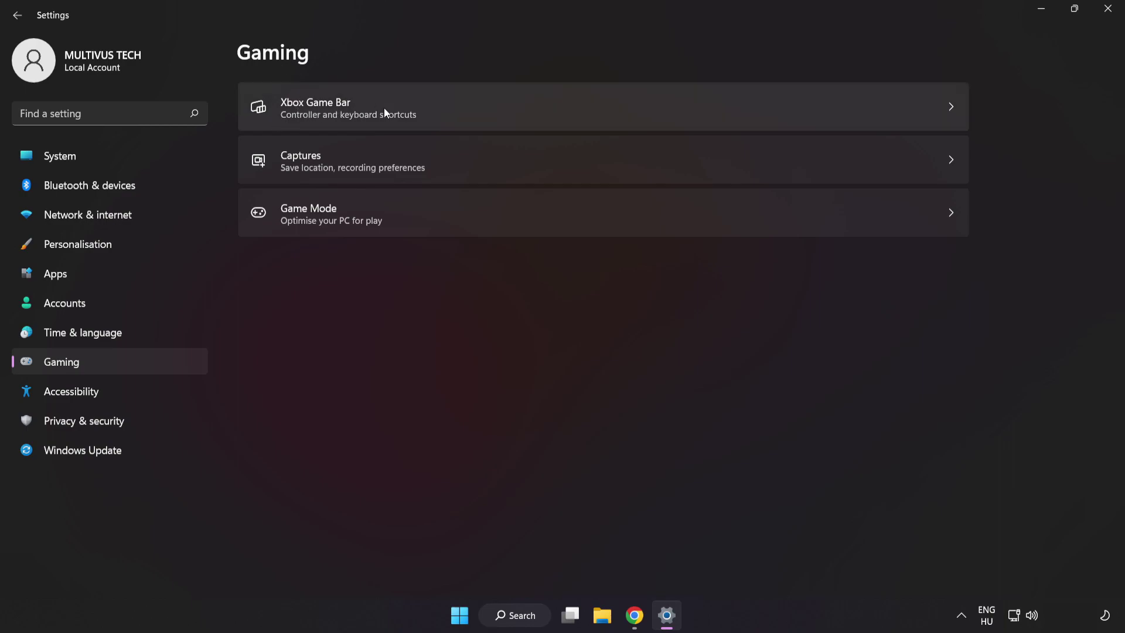
pyautogui.click(812, 104)
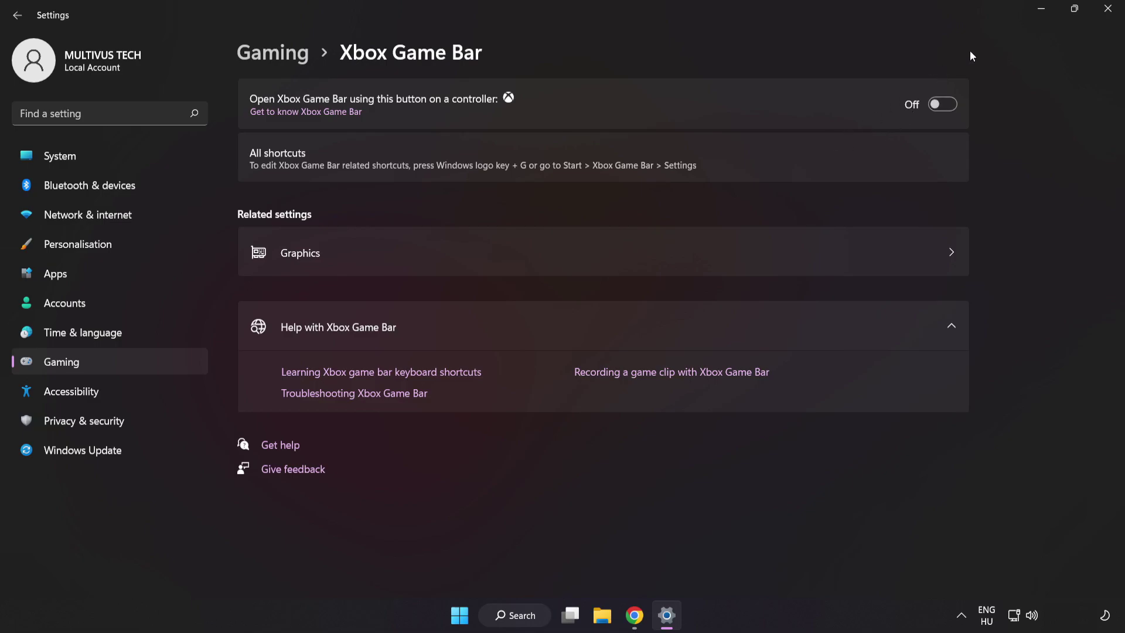
pyautogui.click(1109, 18)
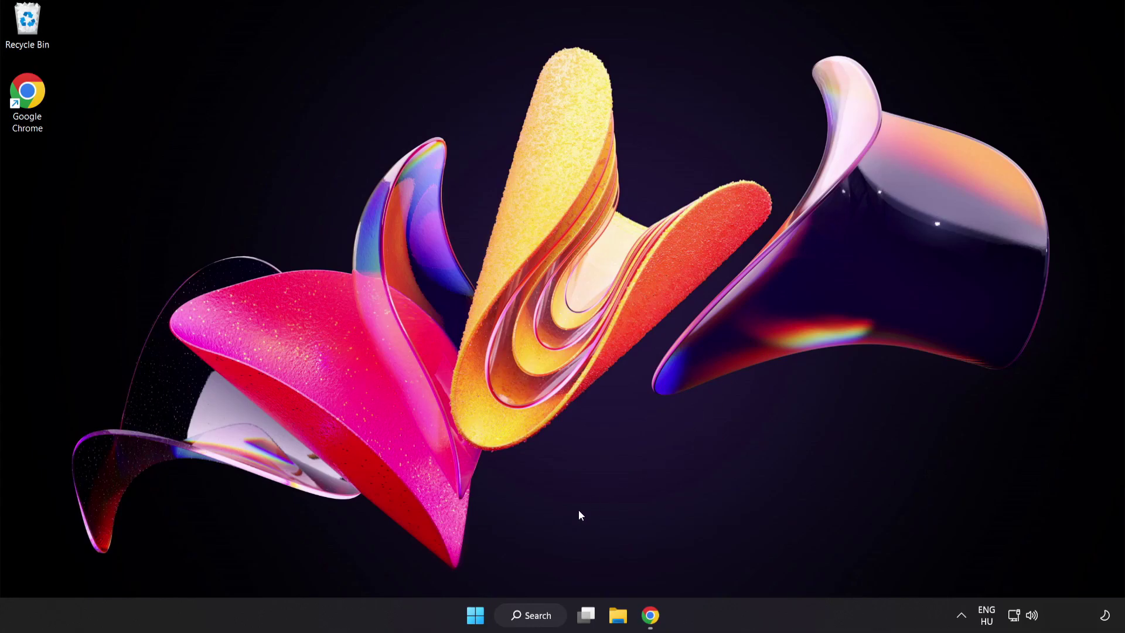
# - Open Task Manager and end all Google Chrome (8) processes
pyautogui.rightClick(474, 620)
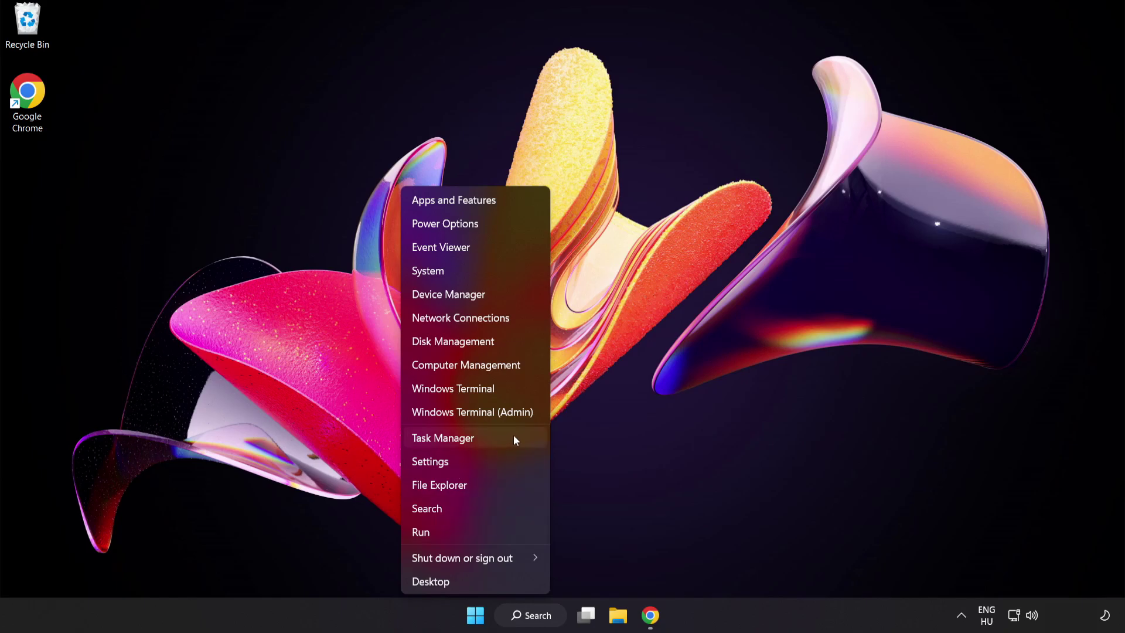
pyautogui.click(482, 439)
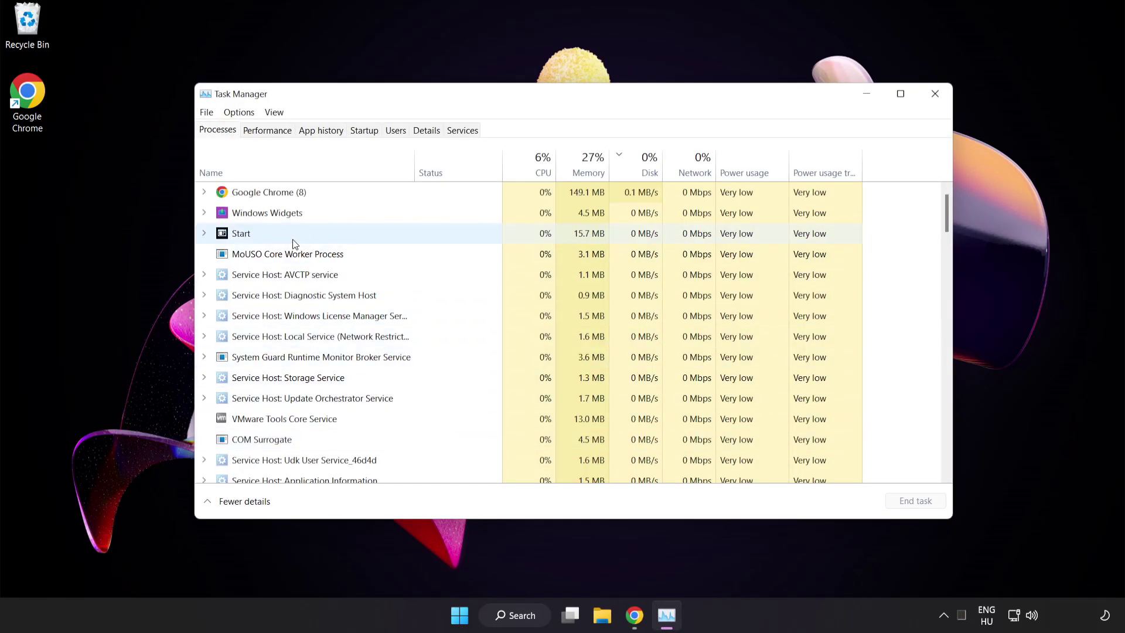
pyautogui.click(276, 193)
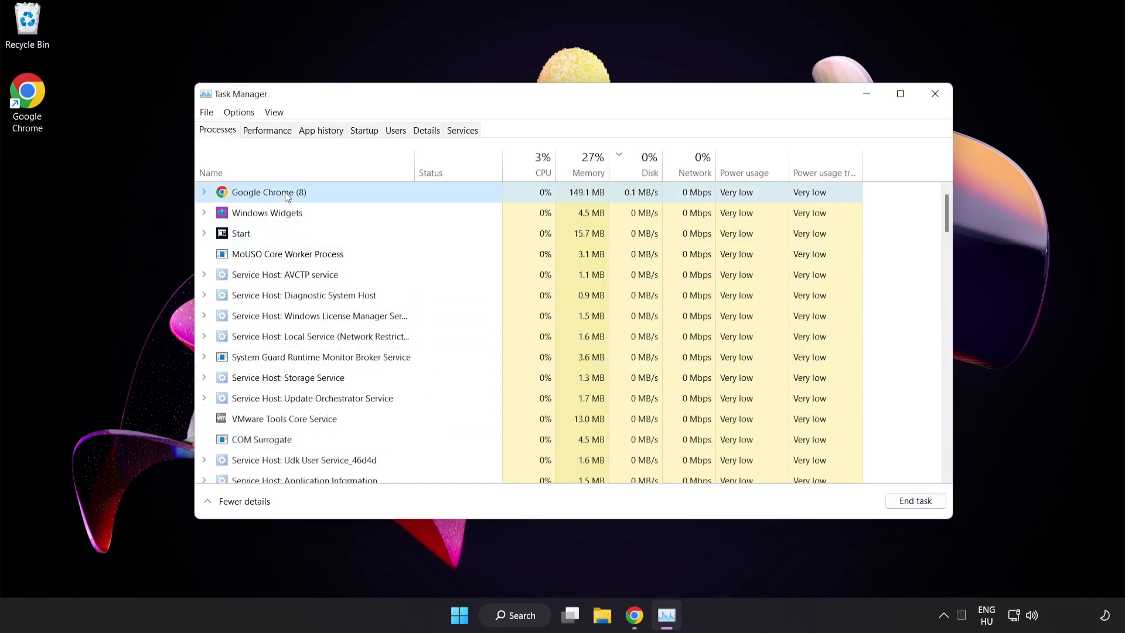
pyautogui.click(909, 502)
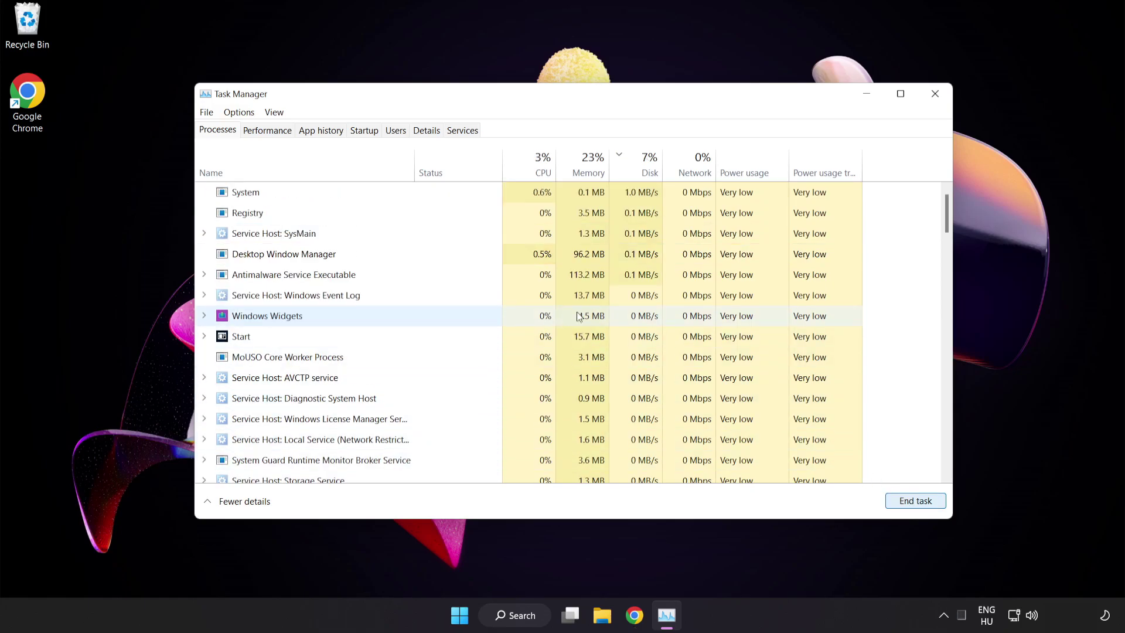
pyautogui.moveTo(946, 217)
pyautogui.mouseDown()
pyautogui.moveTo(946, 445)
pyautogui.moveTo(946, 214)
pyautogui.mouseUp()
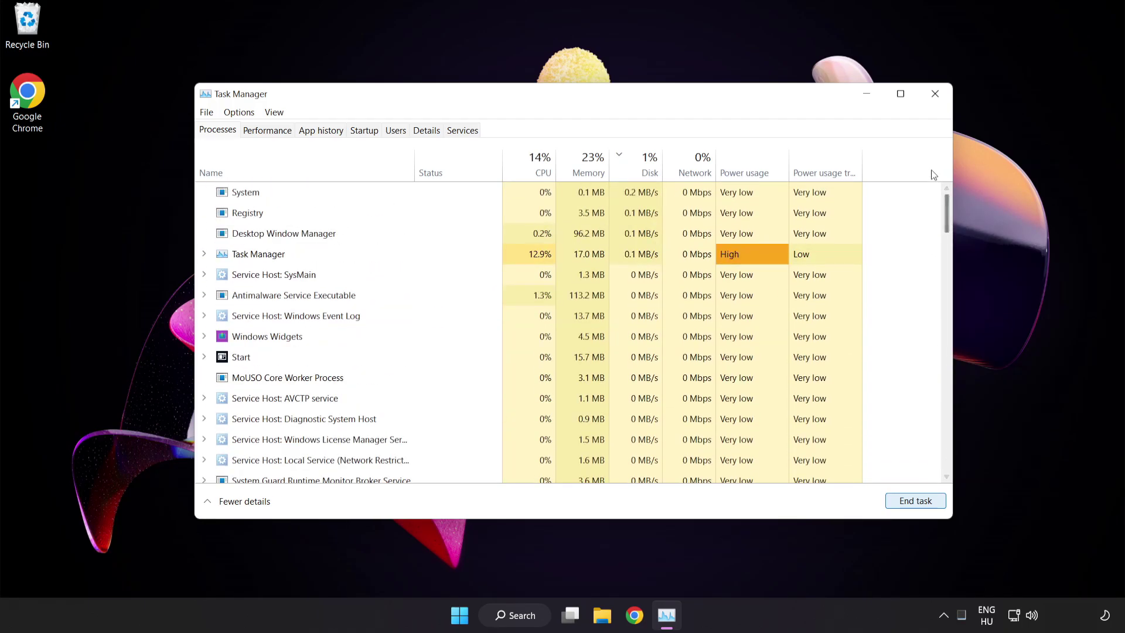
# - Disable Cortana, Phone Link and Terminal as startup apps, then close Task Manager
pyautogui.click(365, 130)
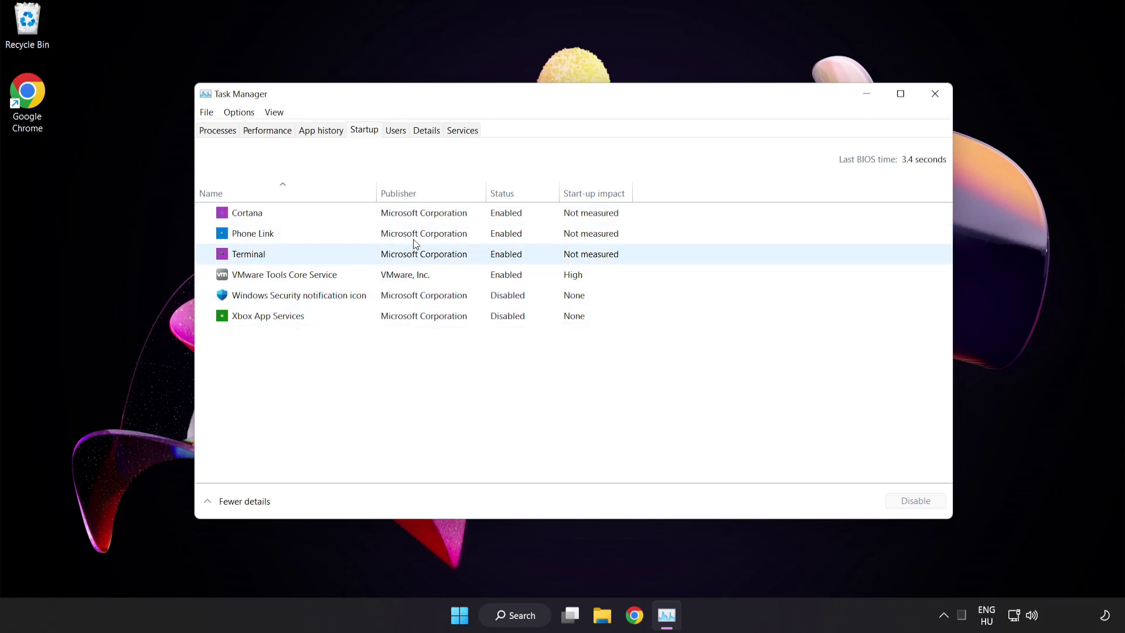
pyautogui.click(398, 222)
pyautogui.click(916, 502)
pyautogui.click(326, 236)
pyautogui.click(915, 501)
pyautogui.click(448, 258)
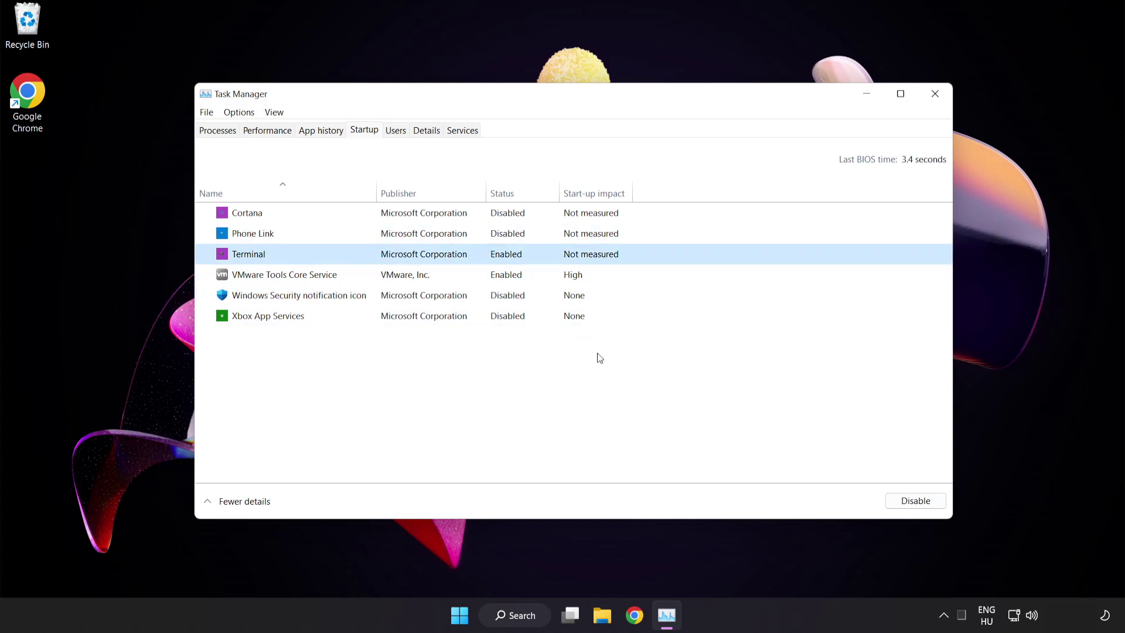
pyautogui.click(911, 501)
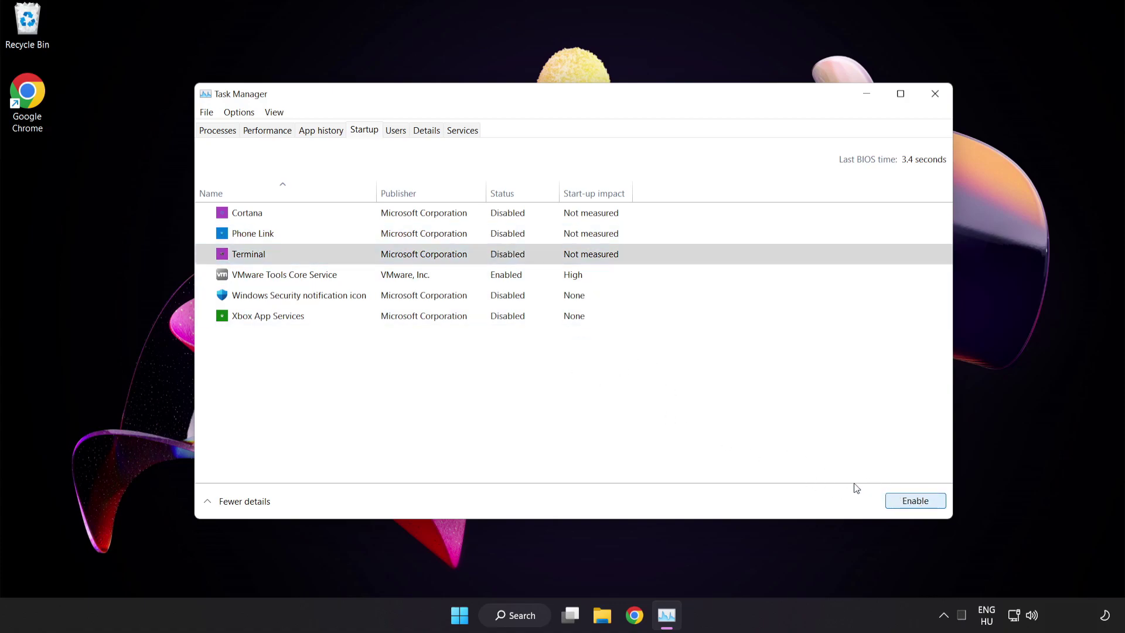
pyautogui.click(935, 98)
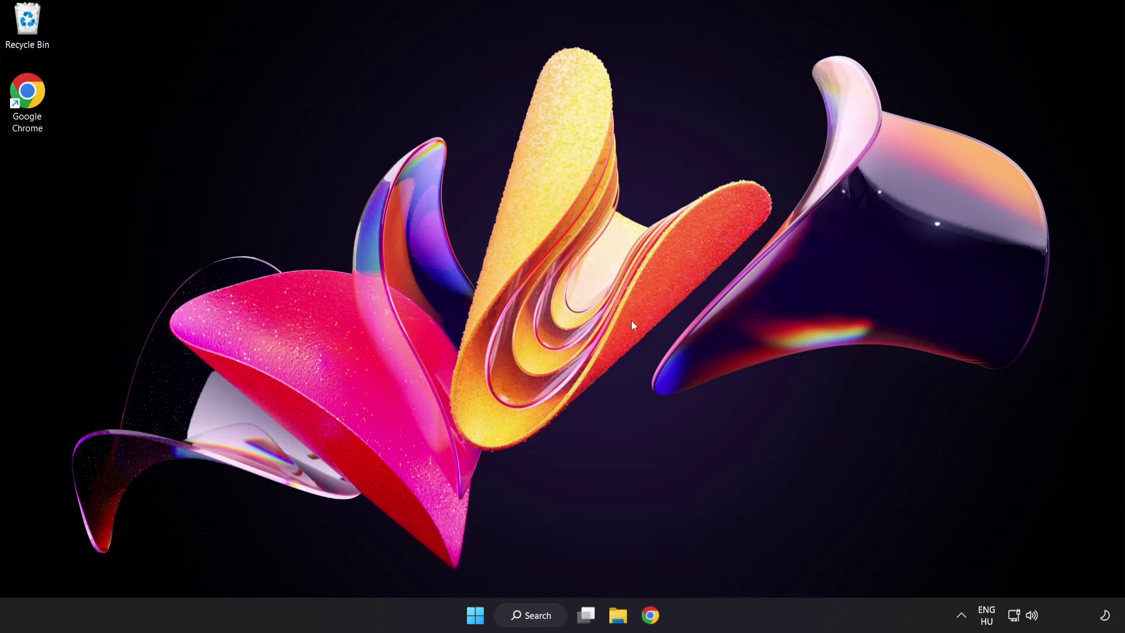
# - Run Check for updates in Windows Update, confirm the PC is up to date, and close Settings
pyautogui.click(538, 616)
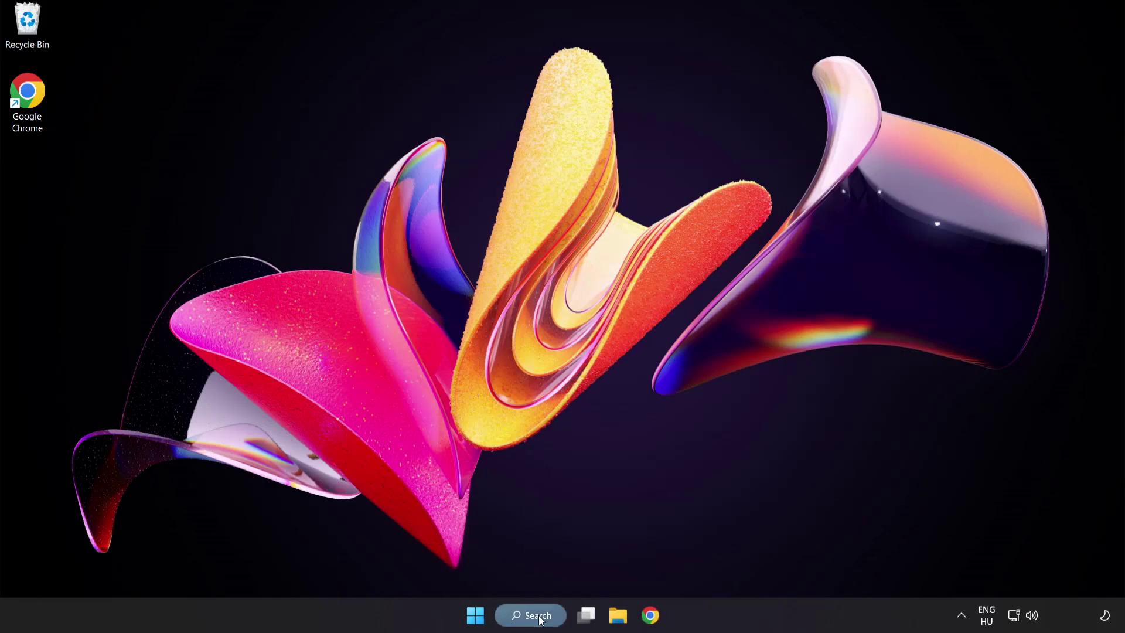
pyautogui.write('update')
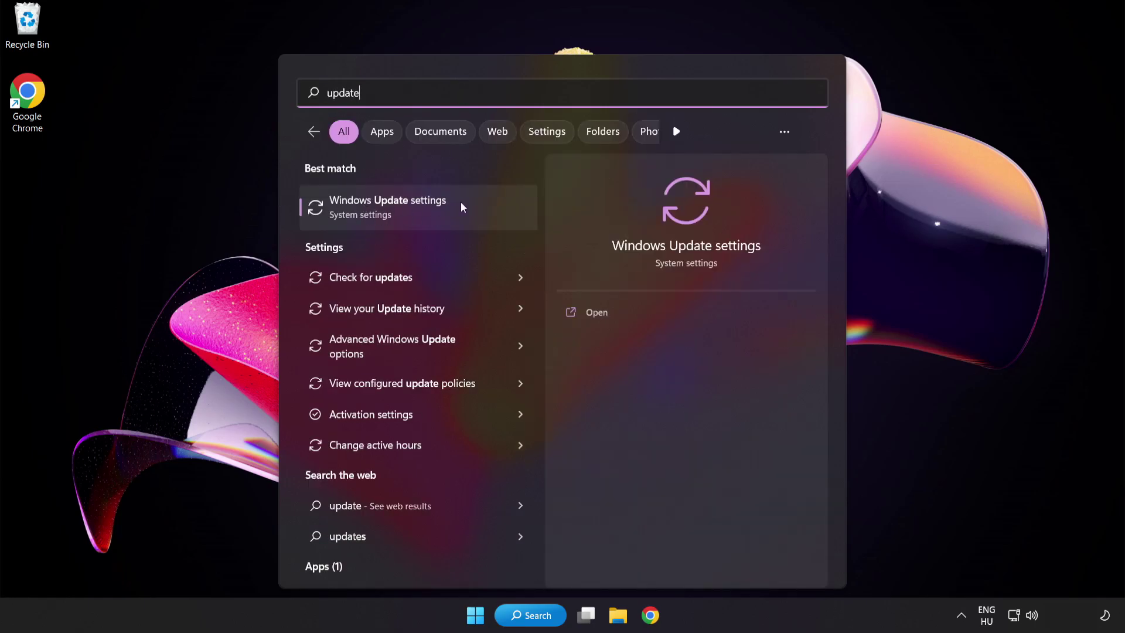
pyautogui.click(461, 203)
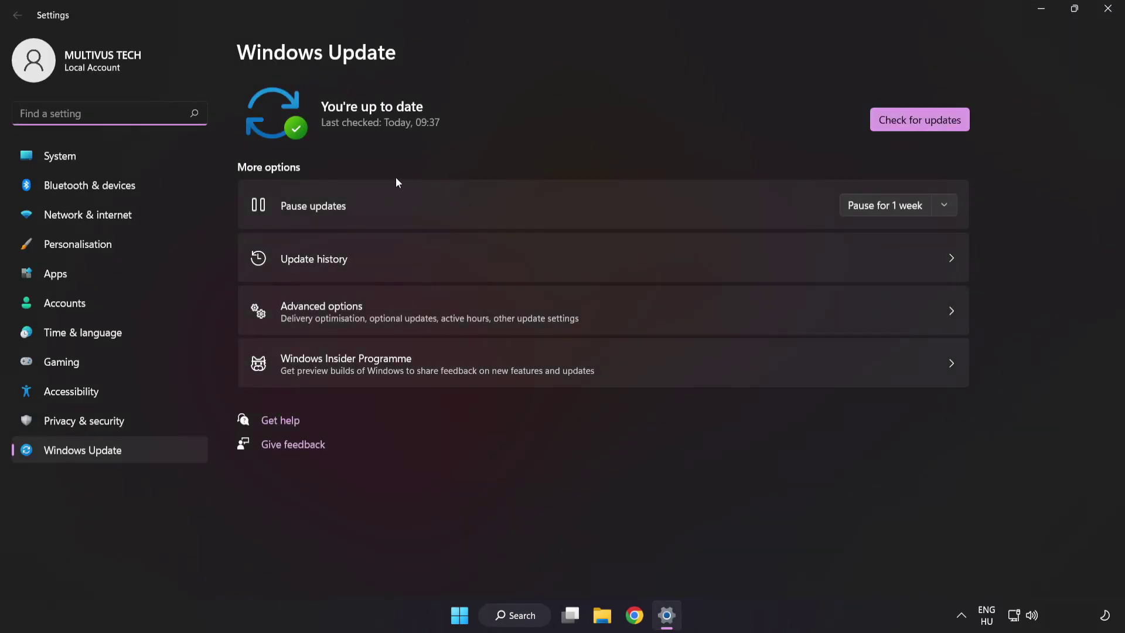
pyautogui.click(918, 125)
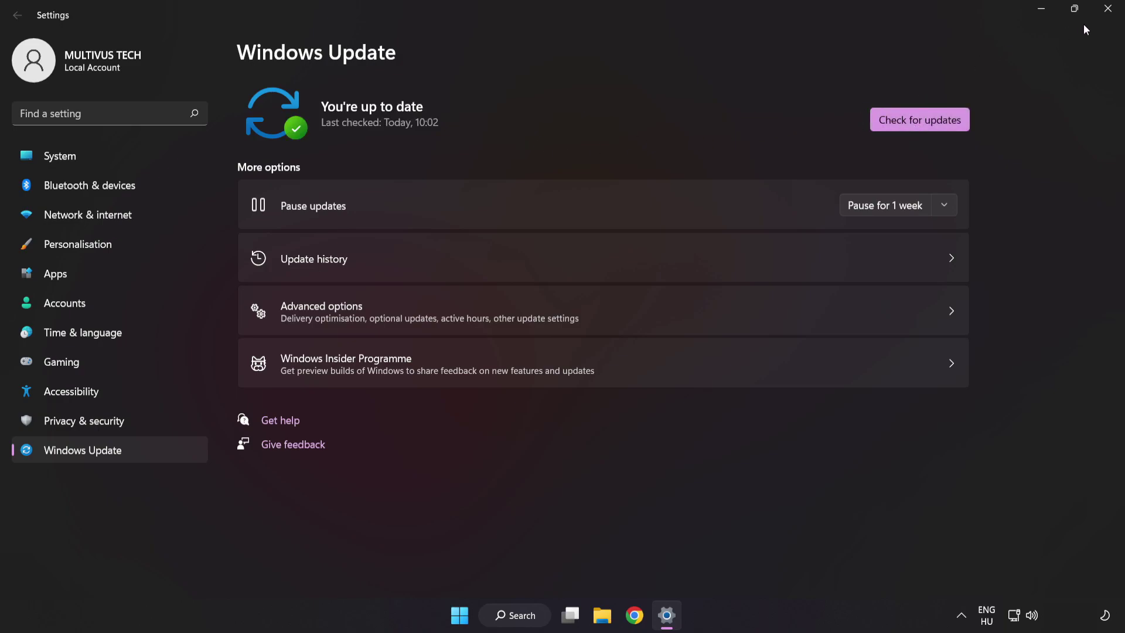
pyautogui.click(1107, 12)
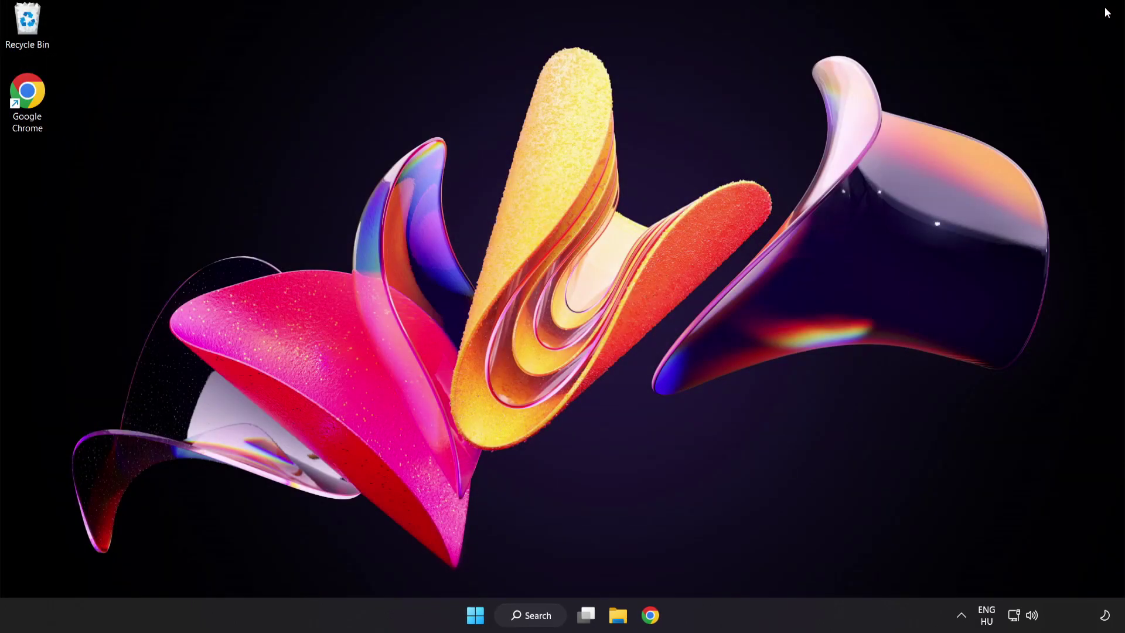
# - Open Registry Editor at HKEY_CURRENT_USER\System\GameConfigStore
pyautogui.click(534, 615)
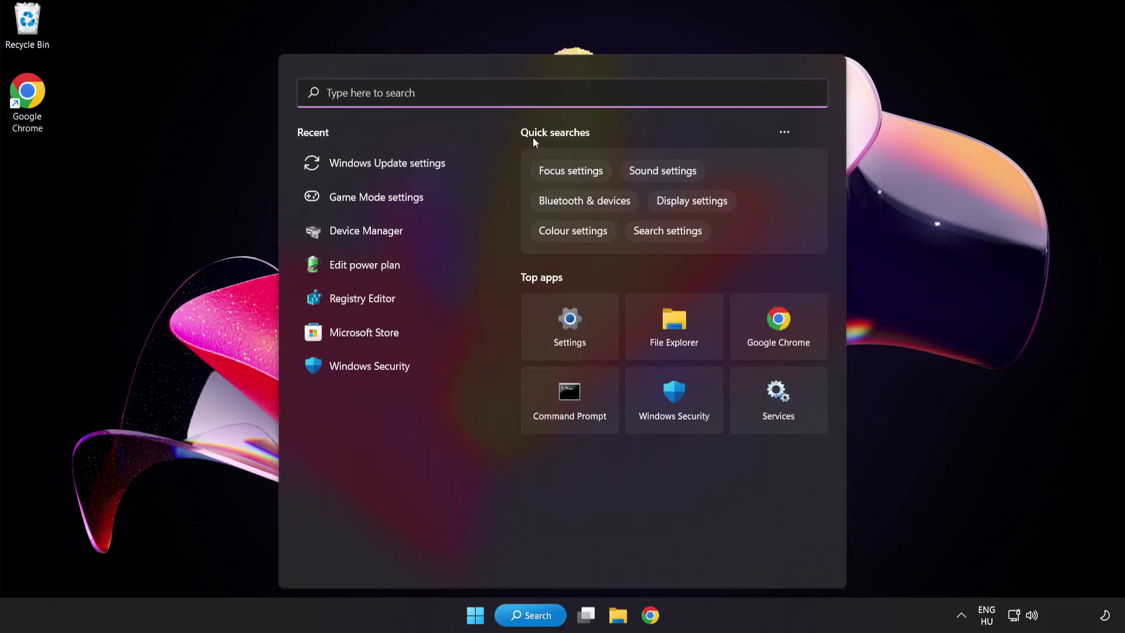
pyautogui.write('regedit')
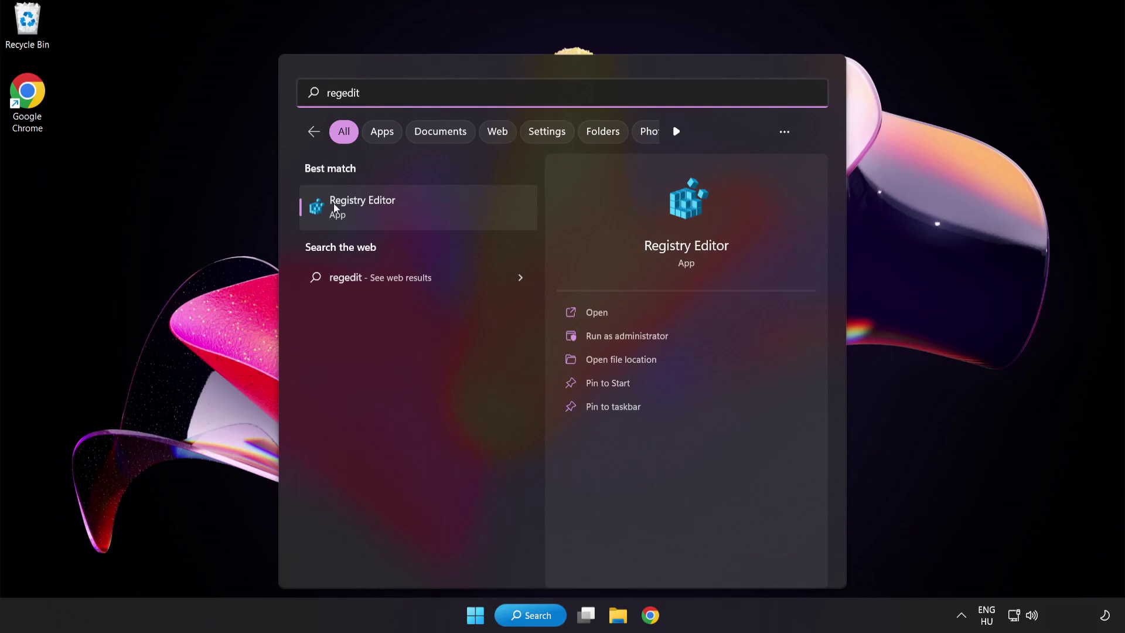
pyautogui.click(431, 203)
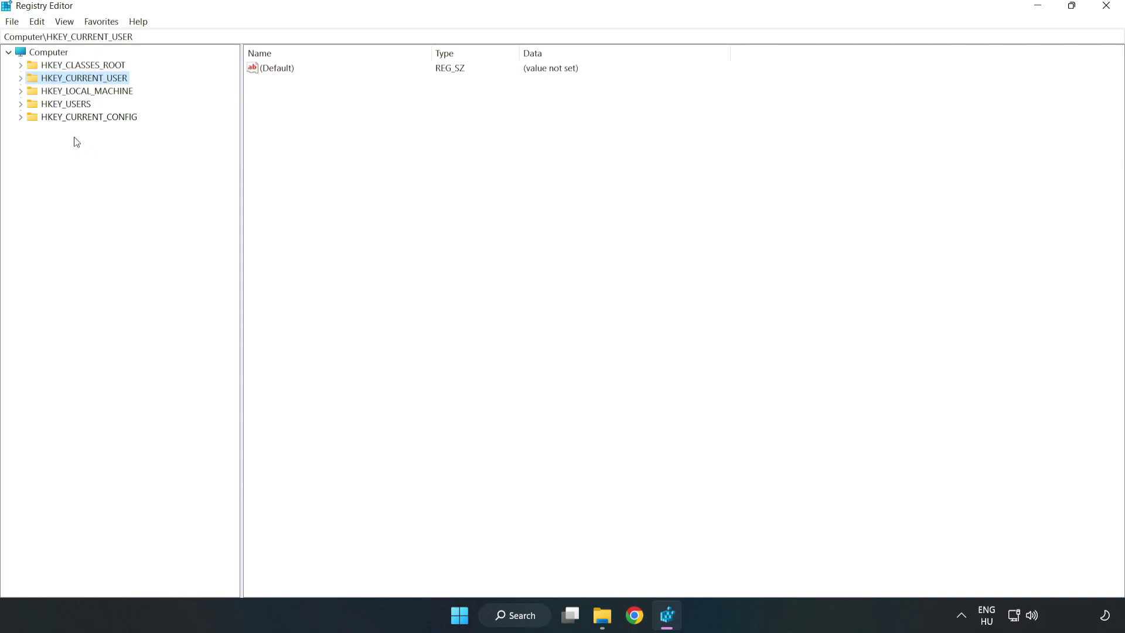
pyautogui.click(22, 79)
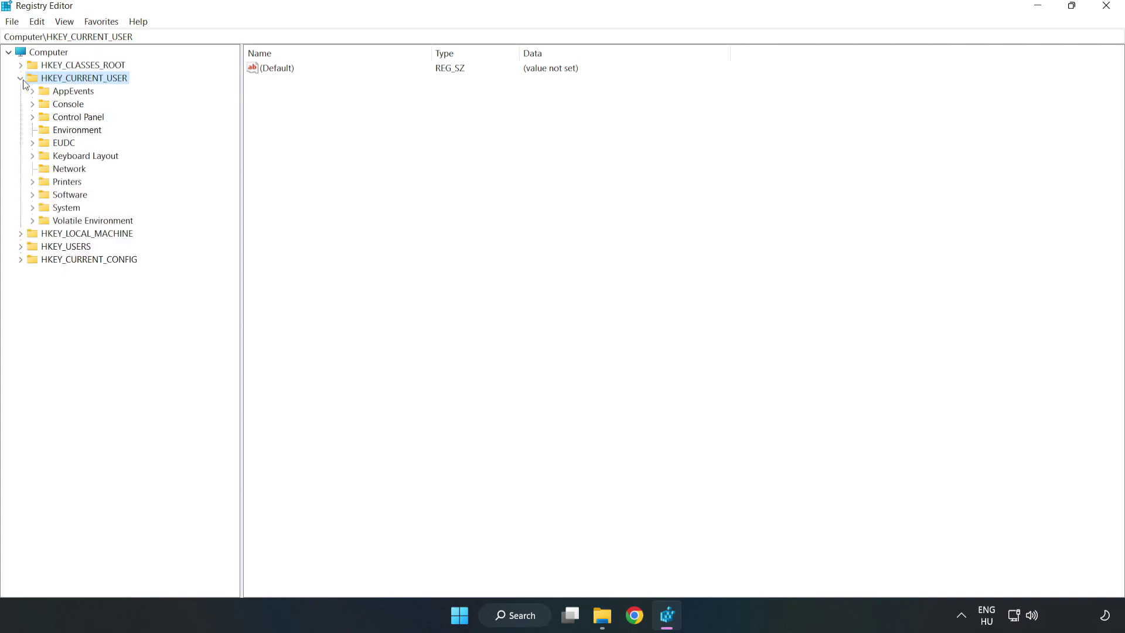
pyautogui.click(32, 208)
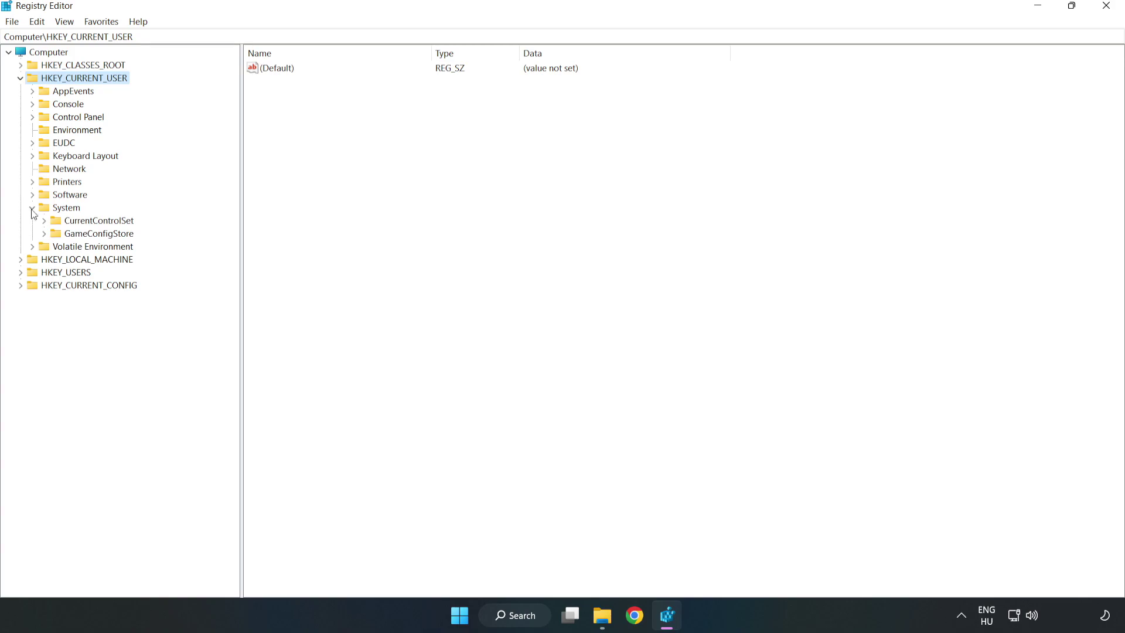
pyautogui.click(94, 236)
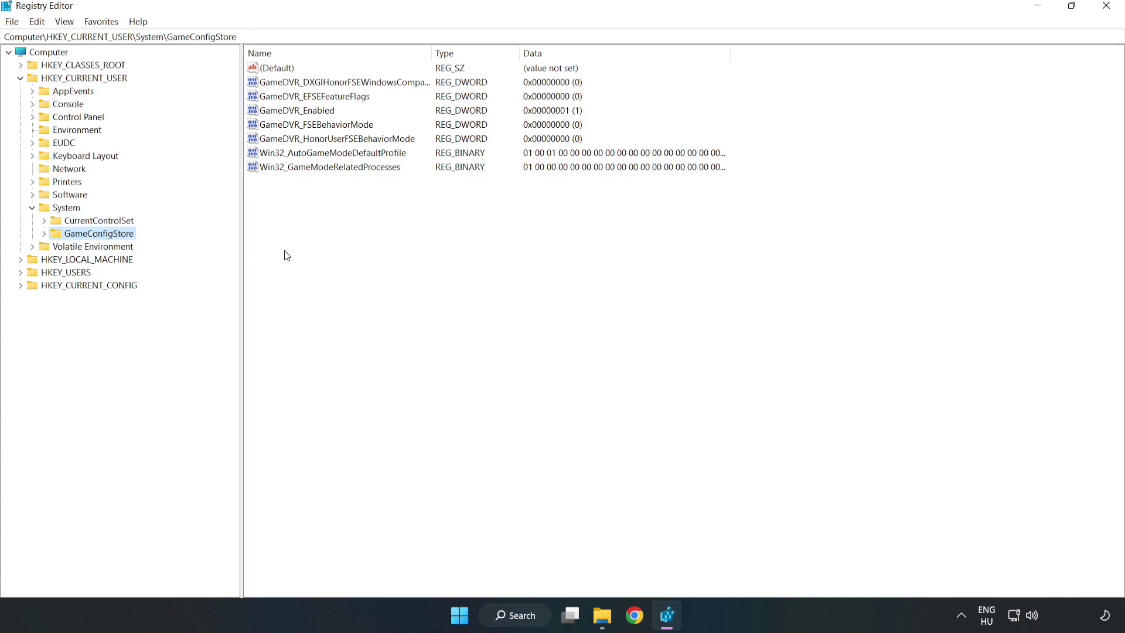
# - Change the GameDVR_Enabled value data to 0
pyautogui.click(275, 111)
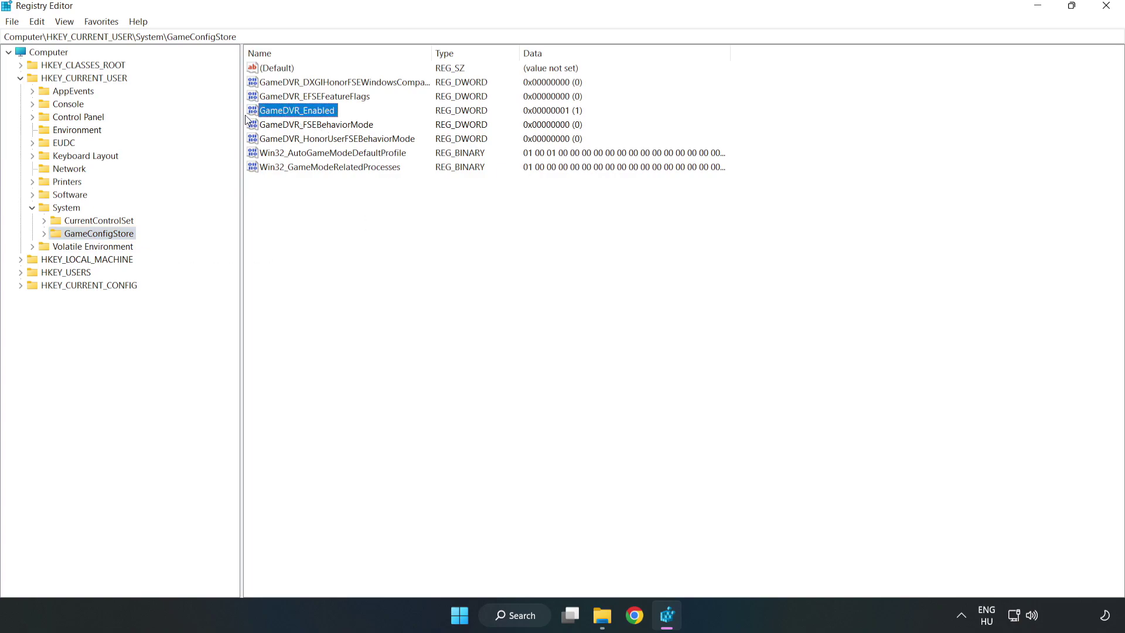
pyautogui.rightClick(307, 116)
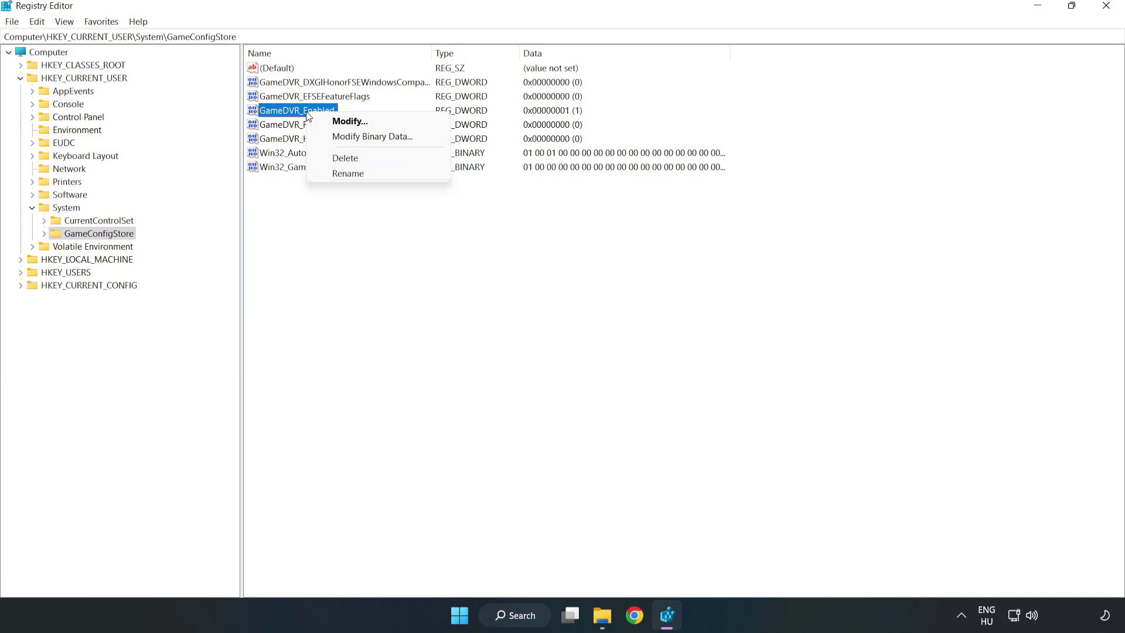
pyautogui.click(358, 122)
pyautogui.moveTo(229, 80); pyautogui.dragTo(627, 239)
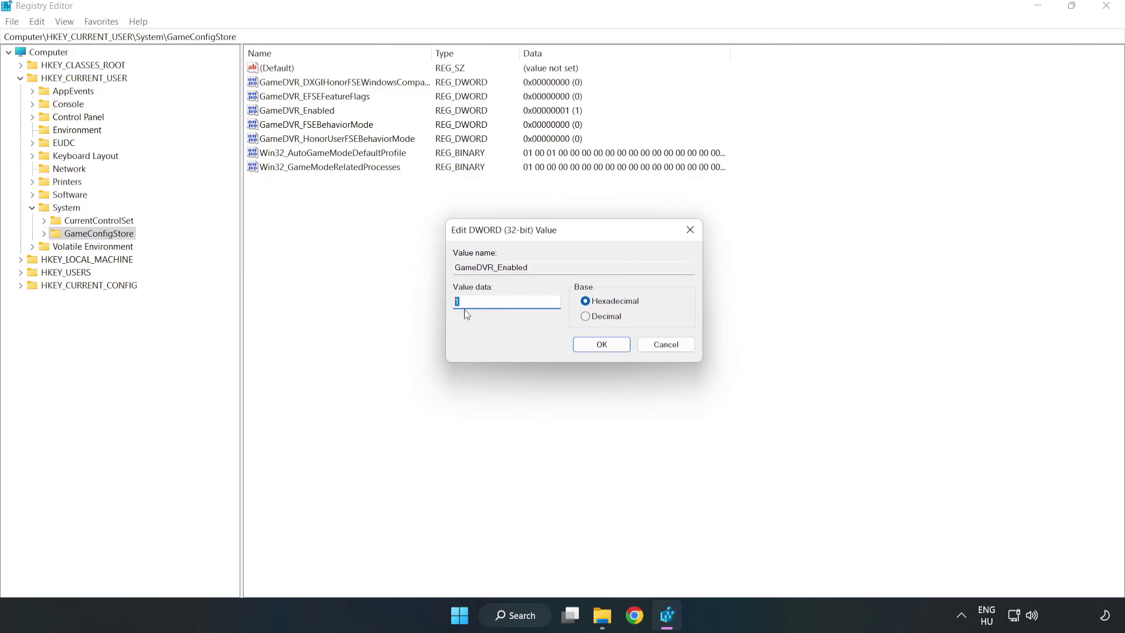
pyautogui.write('0')
pyautogui.click(601, 347)
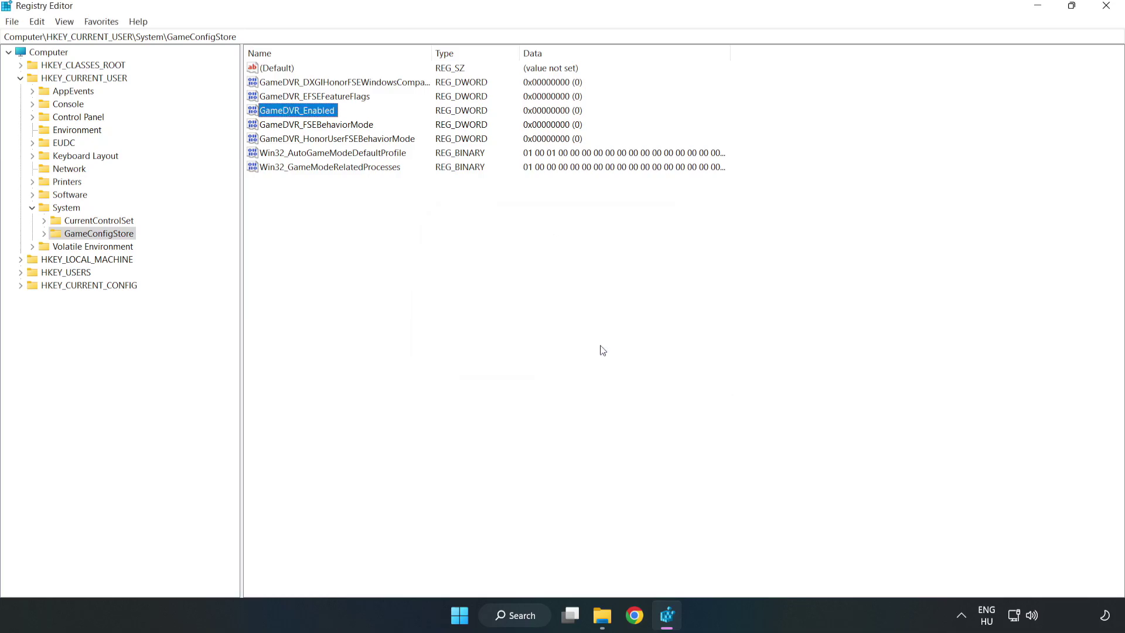
# - Collapse HKEY_CURRENT_USER and expand HKEY_LOCAL_MACHINE > SOFTWARE > Microsoft
pyautogui.click(21, 79)
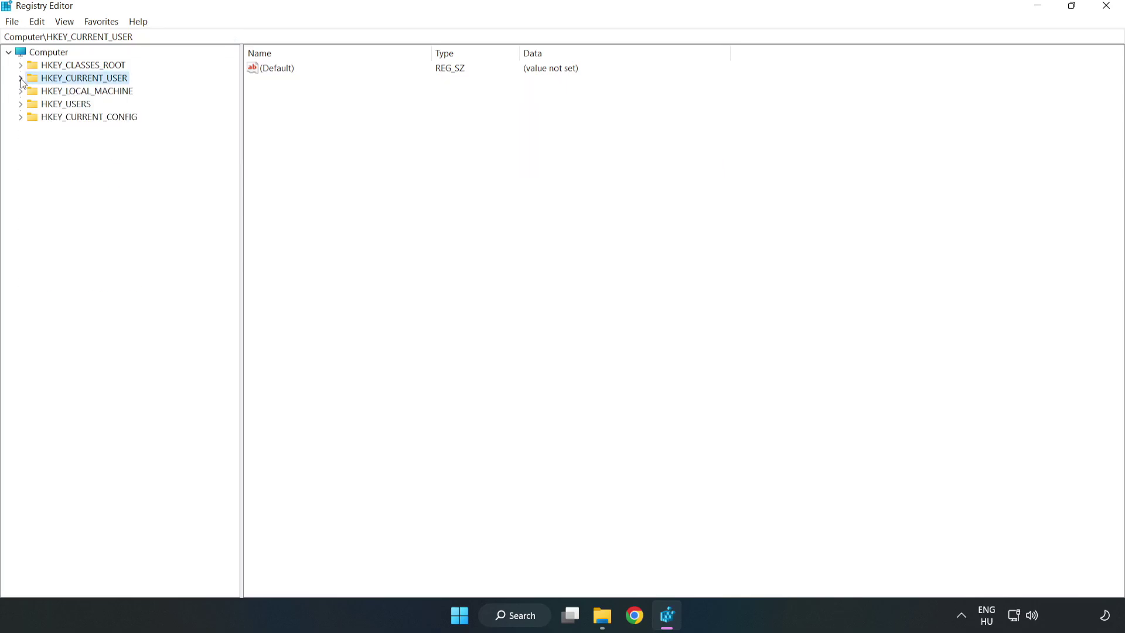
pyautogui.doubleClick(27, 93)
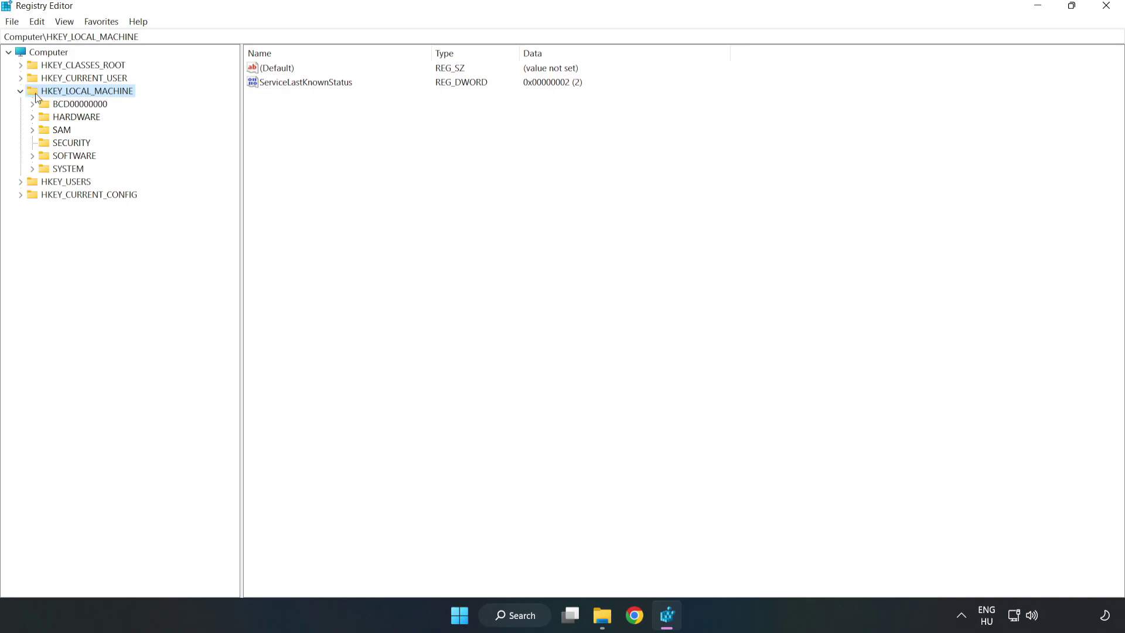
pyautogui.click(33, 156)
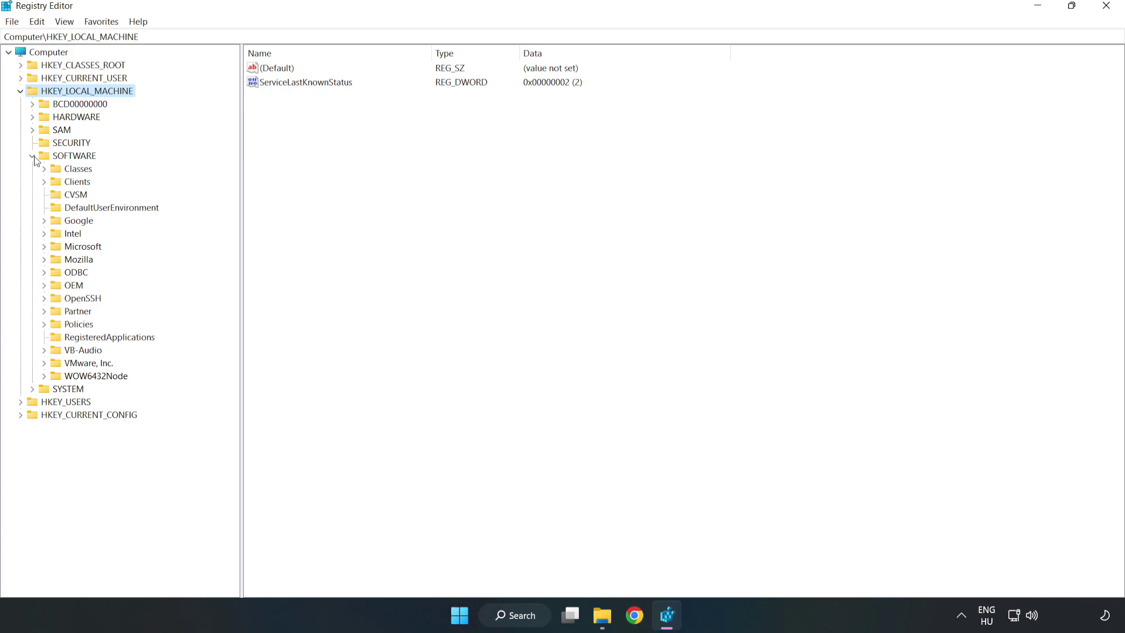
pyautogui.click(44, 247)
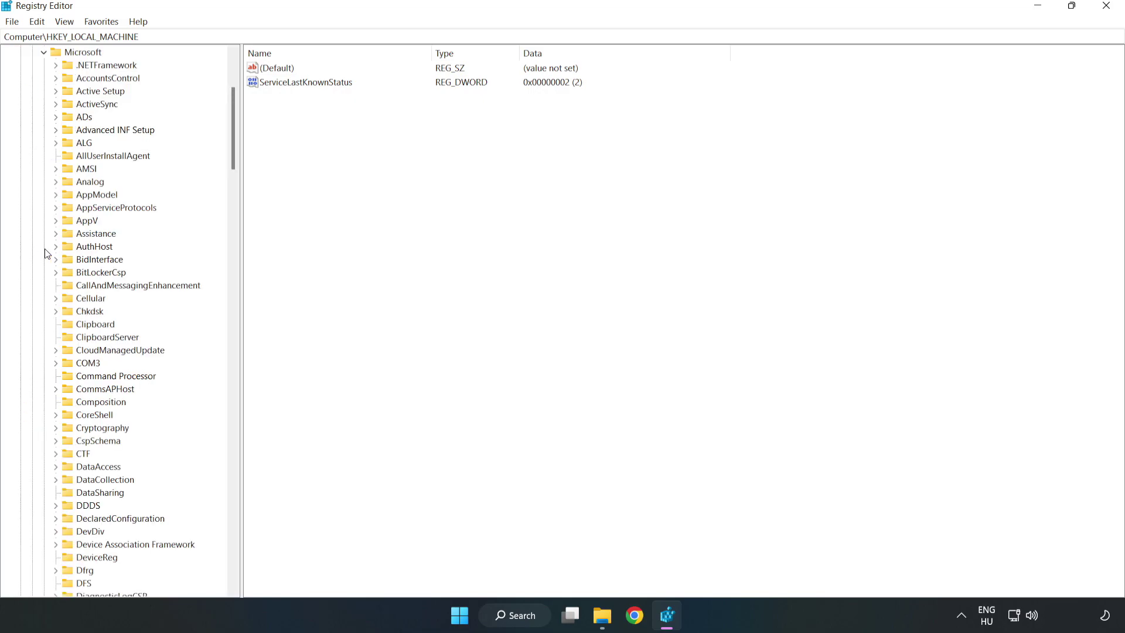
pyautogui.moveTo(231, 150); pyautogui.dragTo(254, 417)
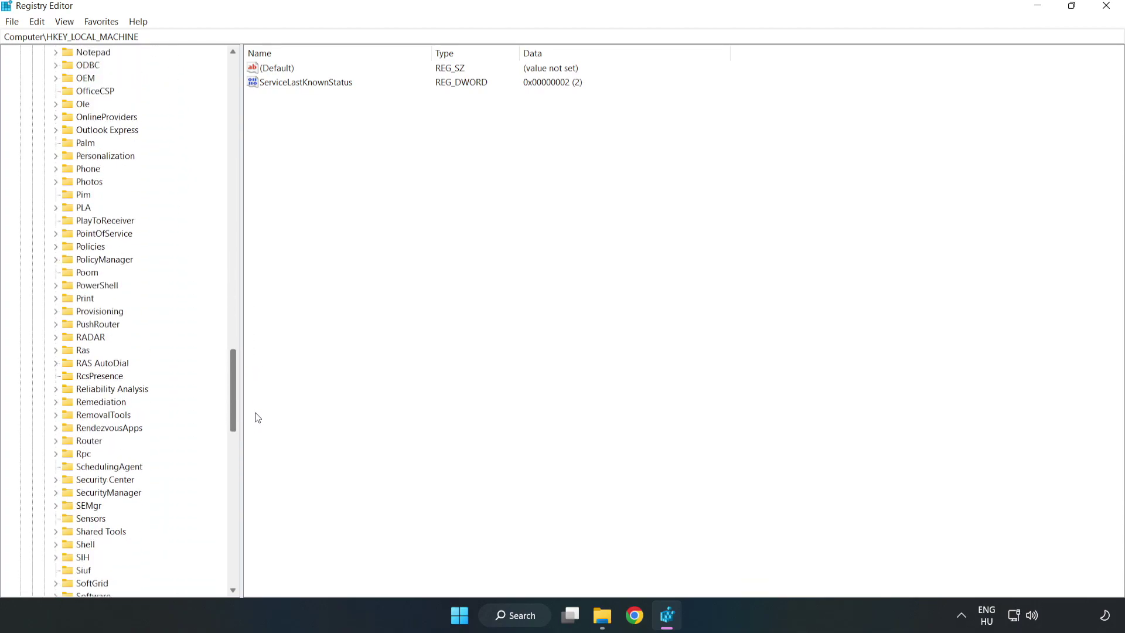
# - Expand PolicyManager > default > ApplicationManagement and select the AllowGameDVR key
pyautogui.click(56, 259)
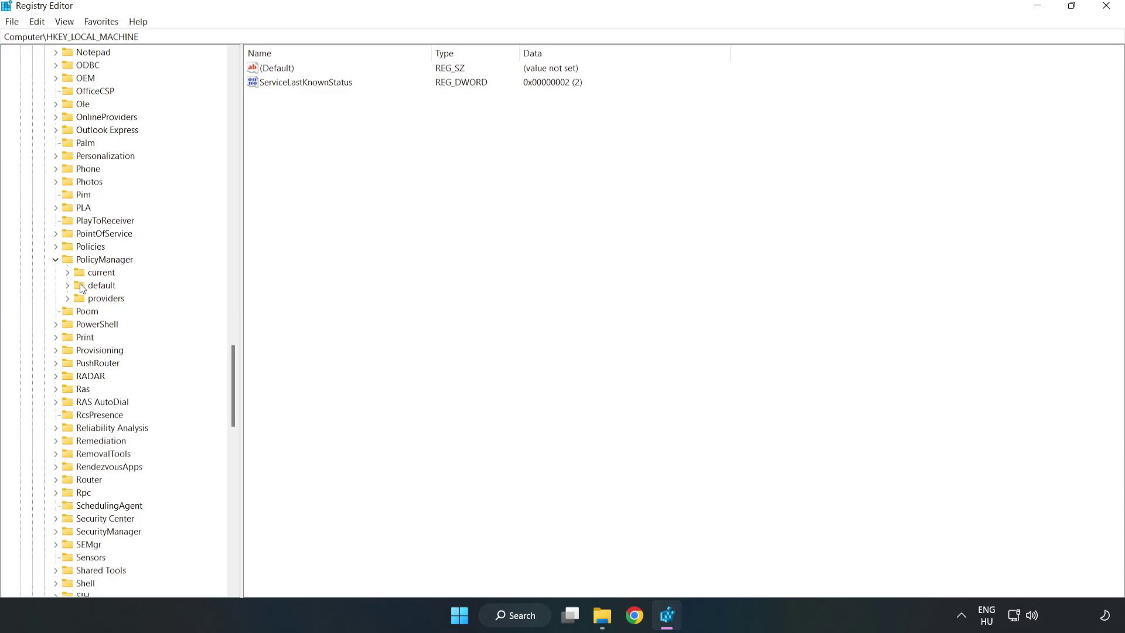
pyautogui.click(67, 286)
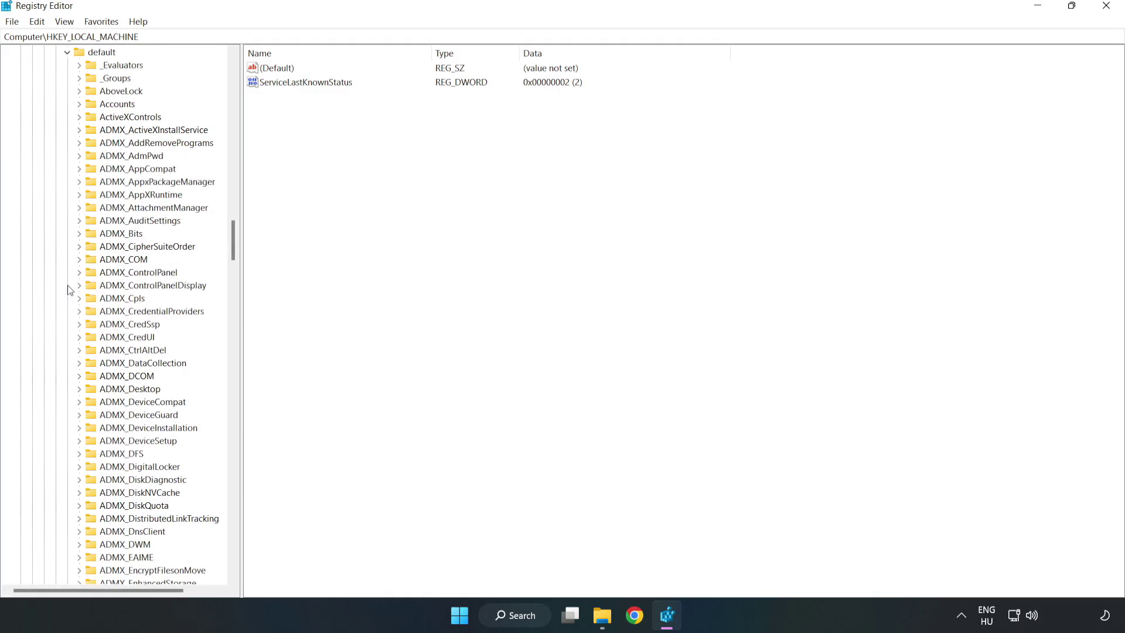
pyautogui.moveTo(233, 241); pyautogui.dragTo(227, 371)
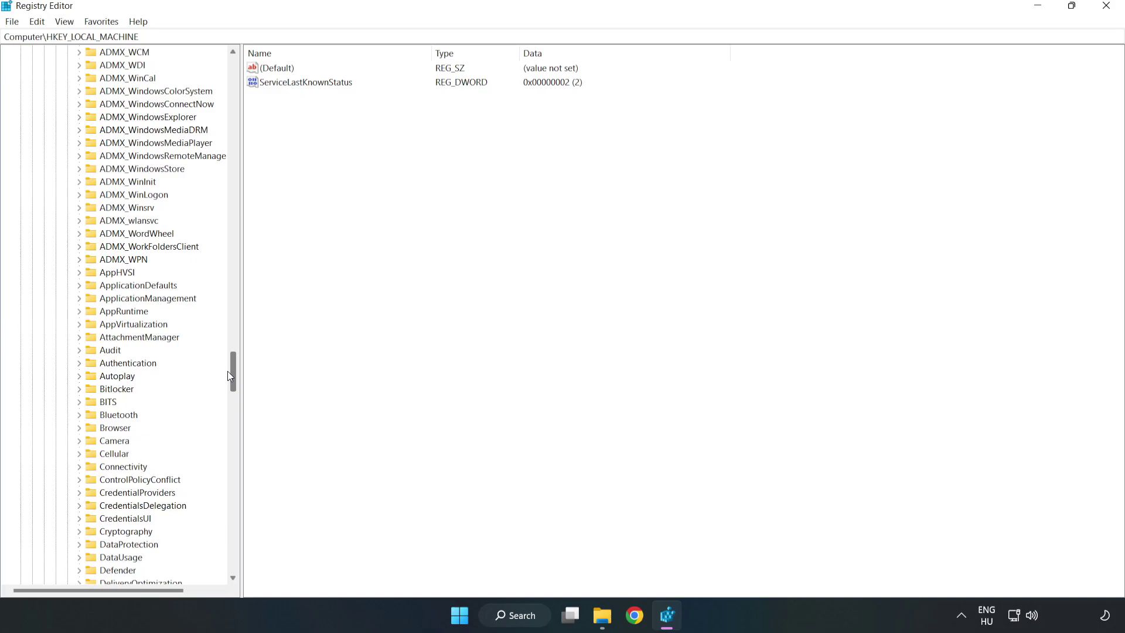
pyautogui.click(80, 298)
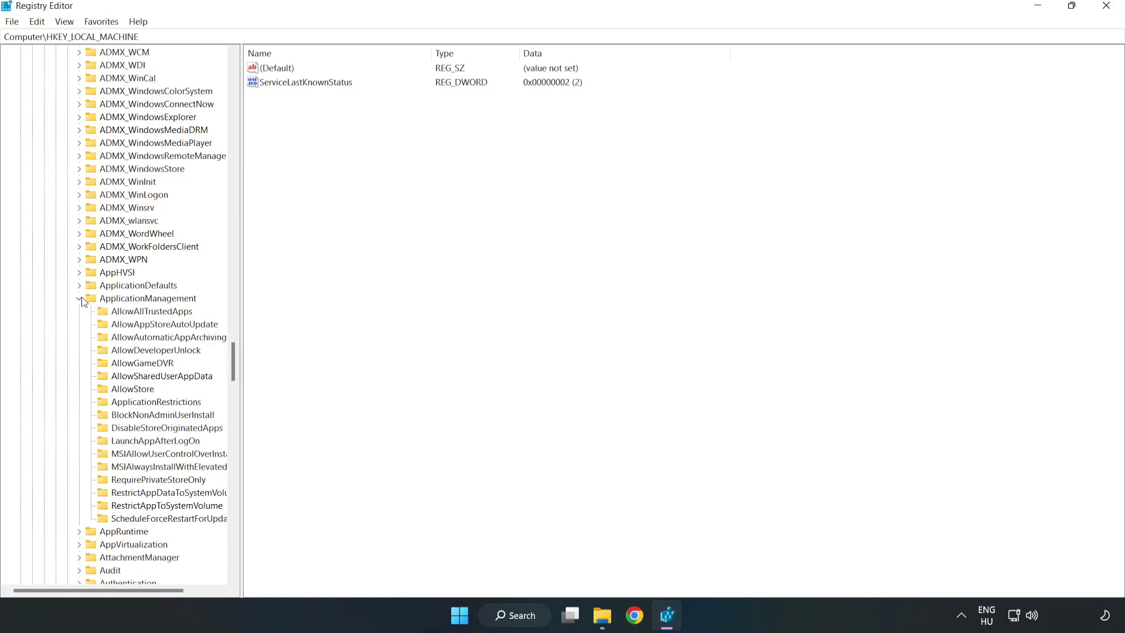
pyautogui.click(132, 364)
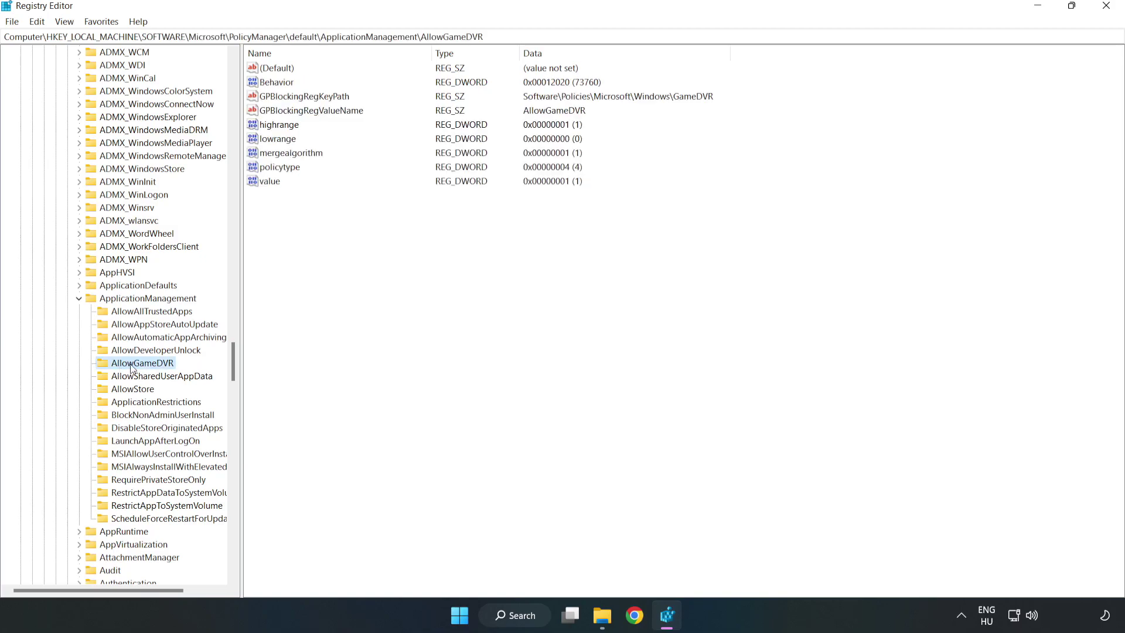
# - Change the AllowGameDVR value data from 1 to 0, then close Registry Editor
pyautogui.click(265, 182)
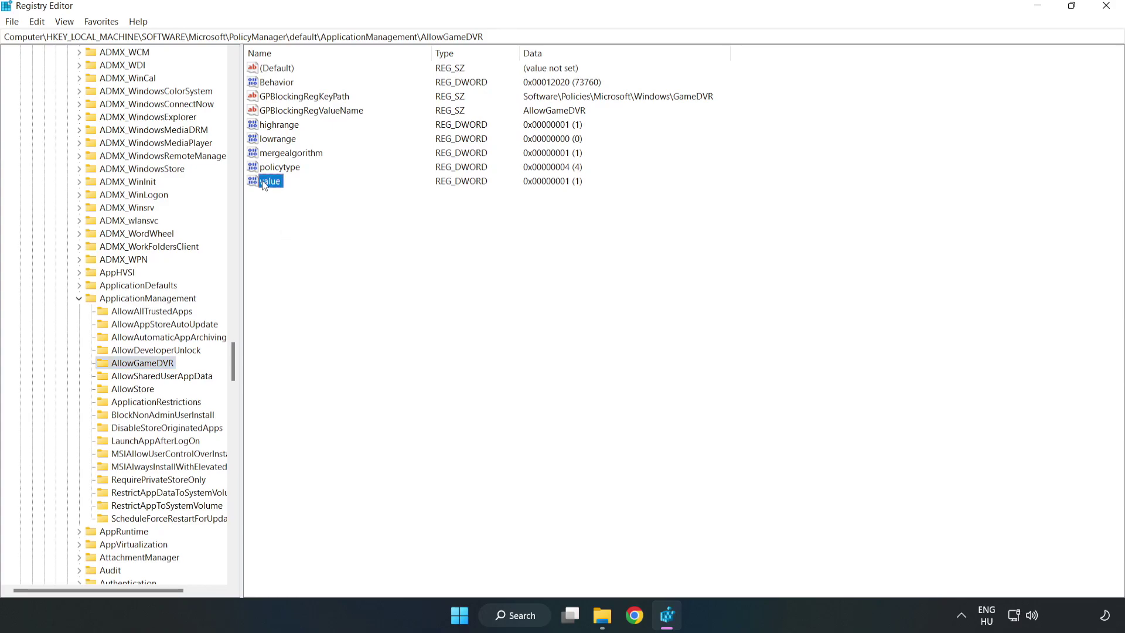
pyautogui.rightClick(277, 186)
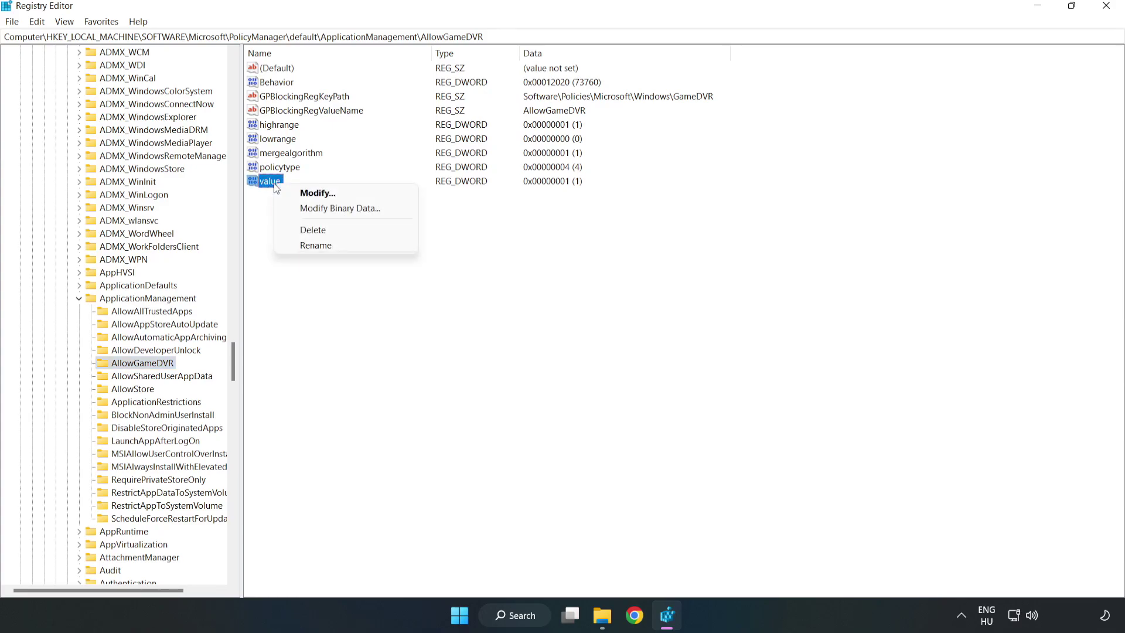
pyautogui.click(324, 198)
pyautogui.moveTo(210, 80); pyautogui.dragTo(573, 239)
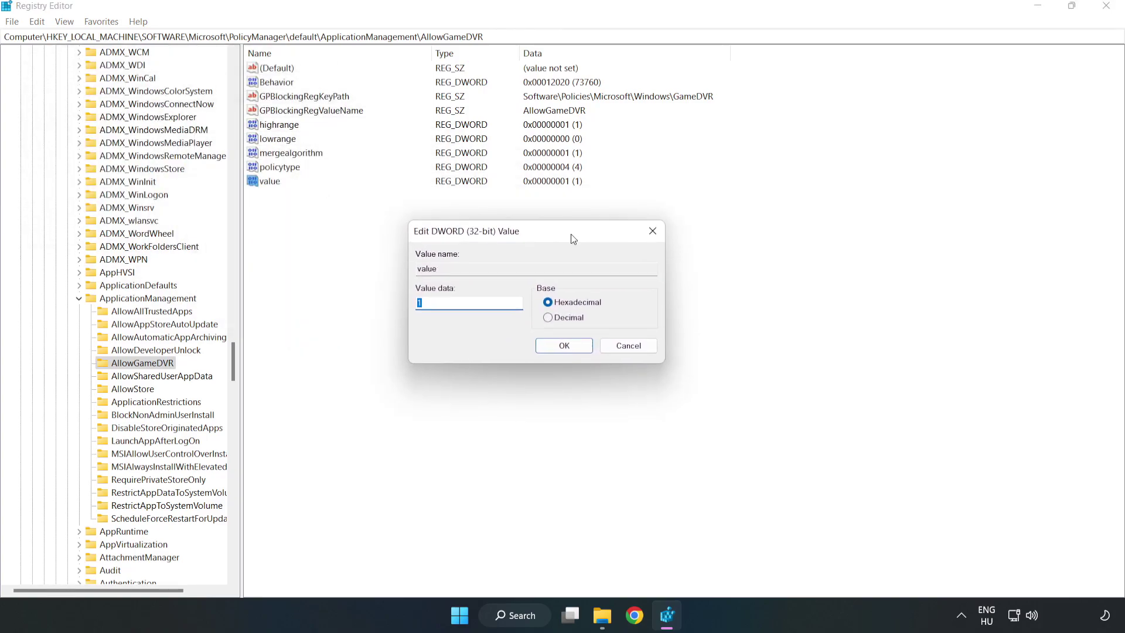
pyautogui.click(472, 299)
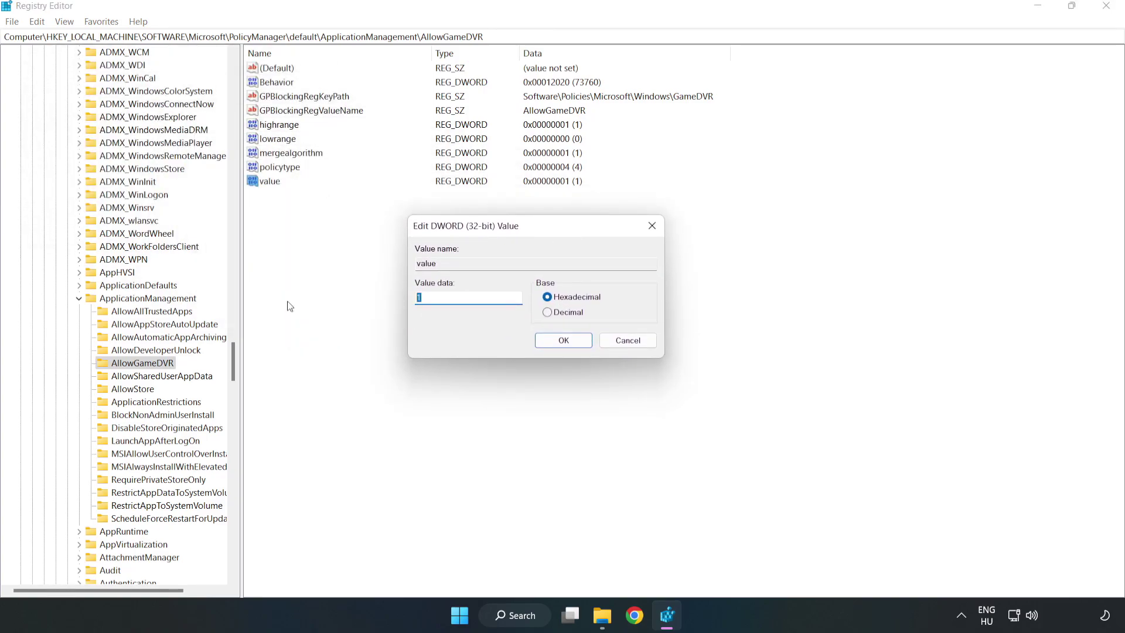
pyautogui.write('0')
pyautogui.click(568, 341)
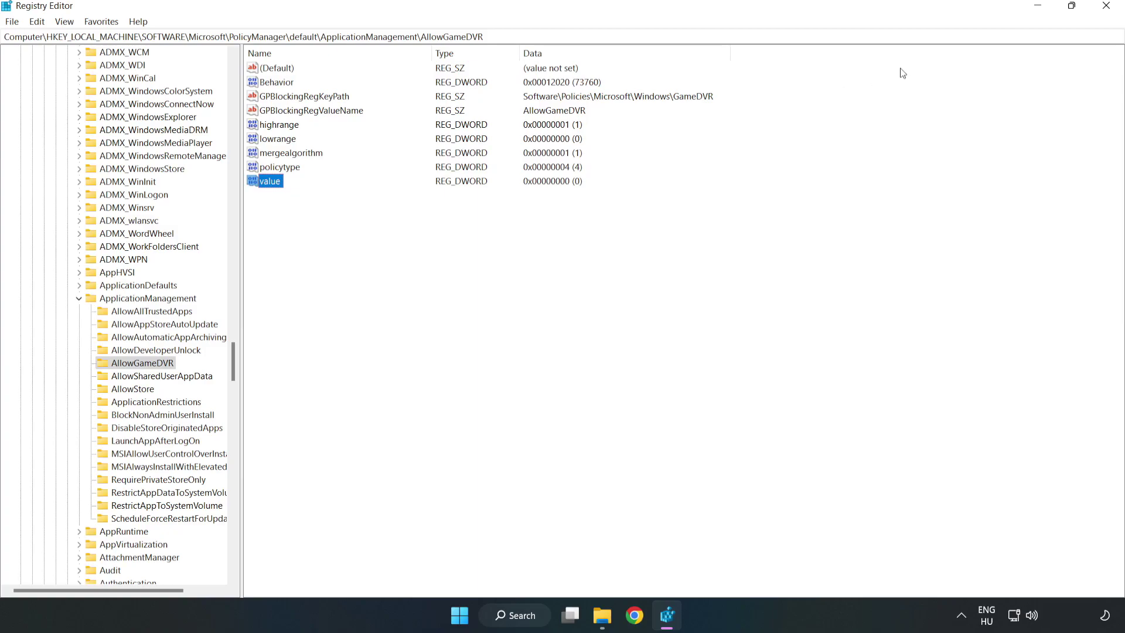
pyautogui.click(1106, 9)
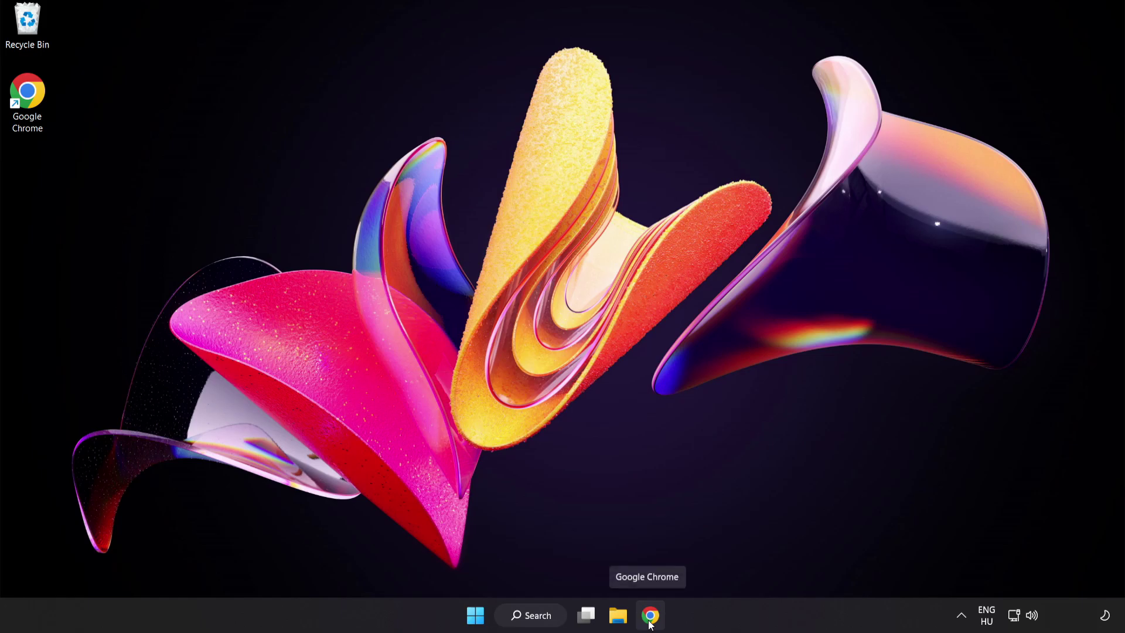
# - Download the DirectX End-User Runtime Web Installer in Chrome and run dxwebsetup.exe
pyautogui.click(649, 622)
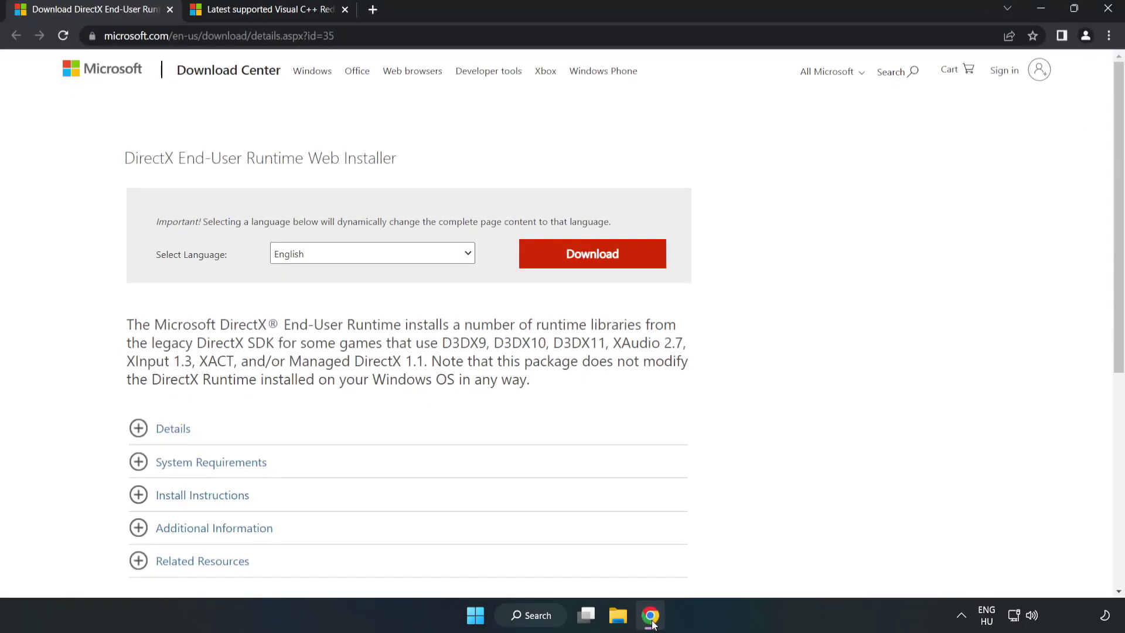
pyautogui.click(117, 35)
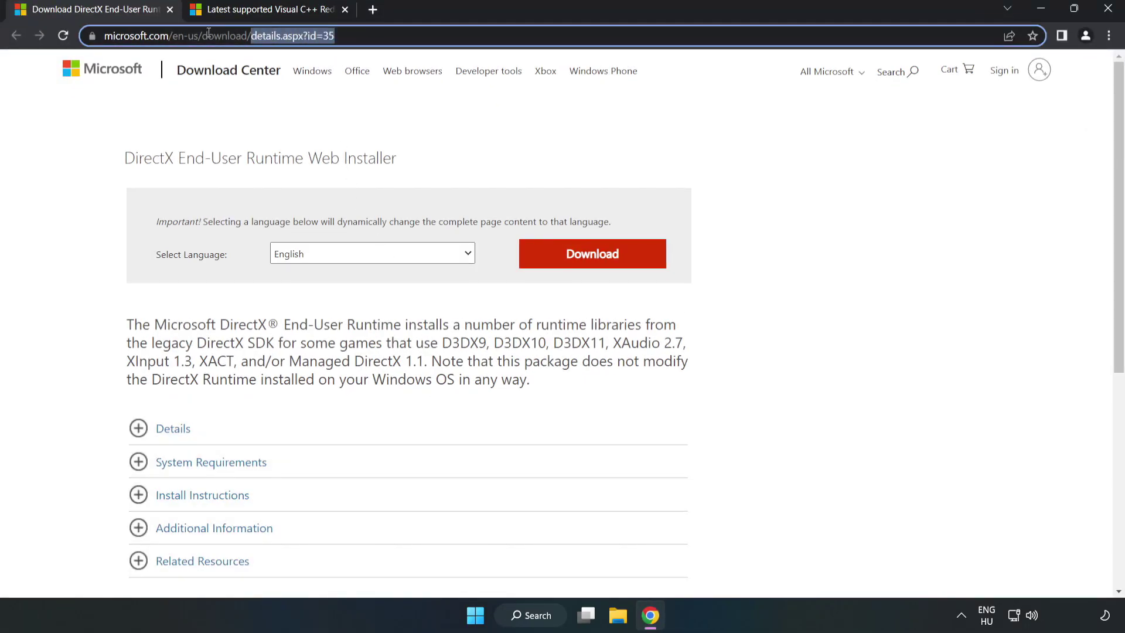
pyautogui.click(457, 139)
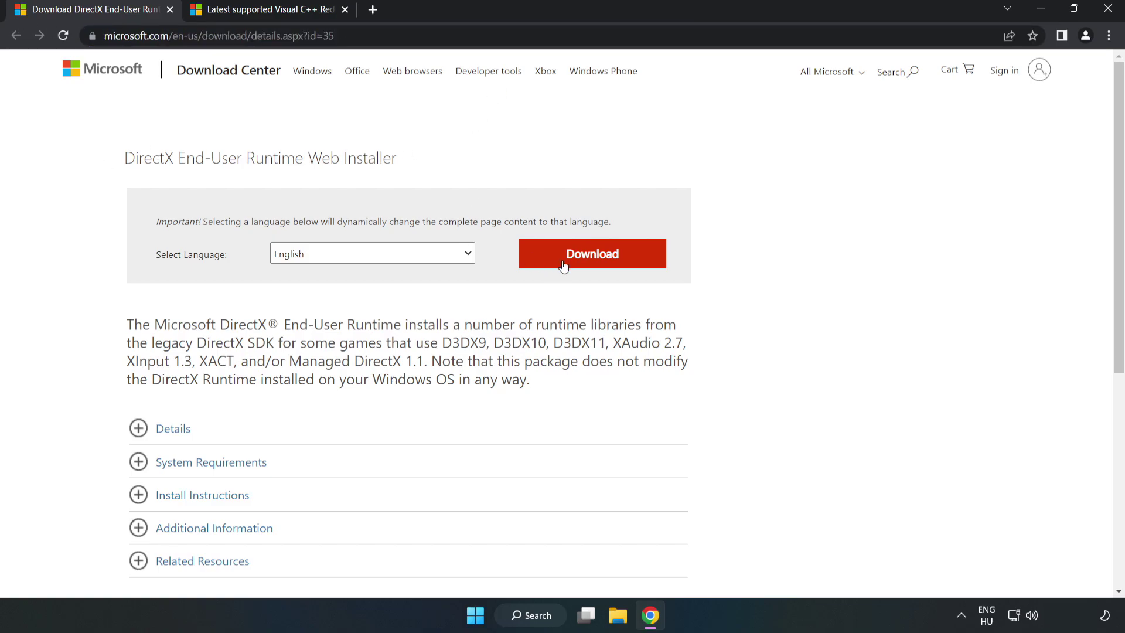
pyautogui.click(600, 267)
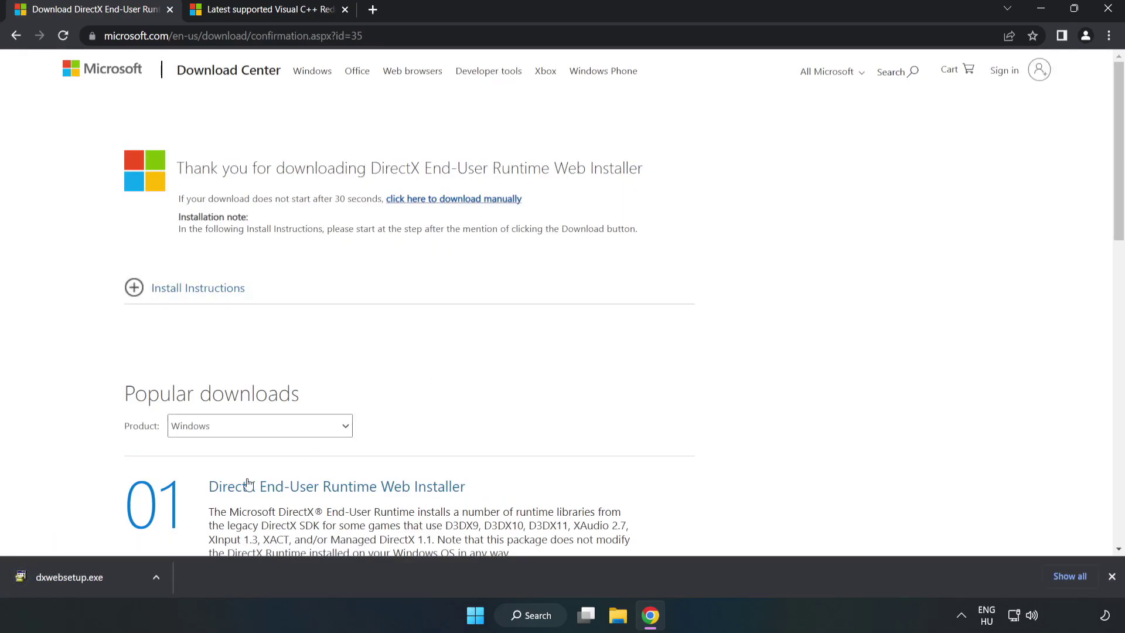
pyautogui.click(114, 580)
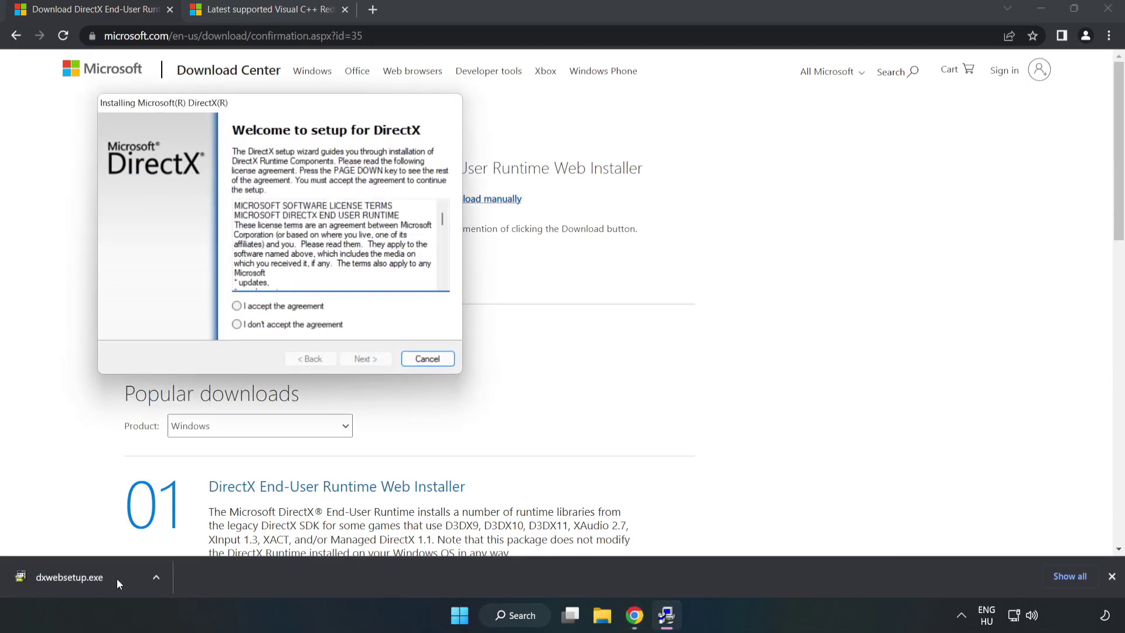
# - Accept the DirectX licence, skip the Bing Bar, finish setup, and close the DirectX download tab
pyautogui.moveTo(254, 106); pyautogui.dragTo(535, 160)
pyautogui.scroll(-10, 724, 280)
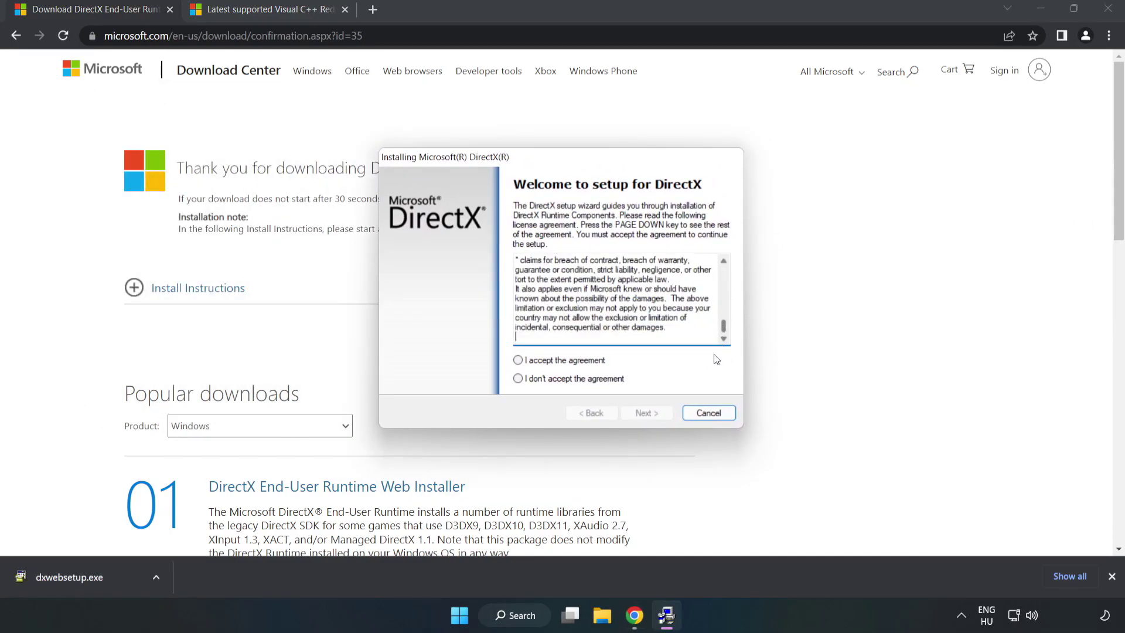
pyautogui.click(518, 360)
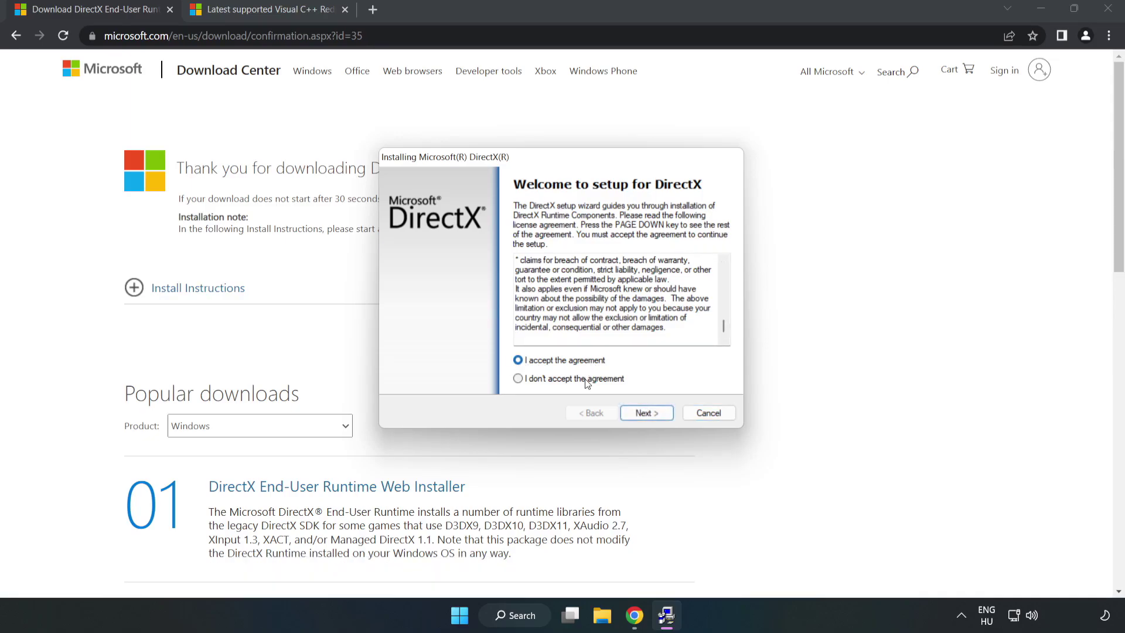
pyautogui.click(647, 413)
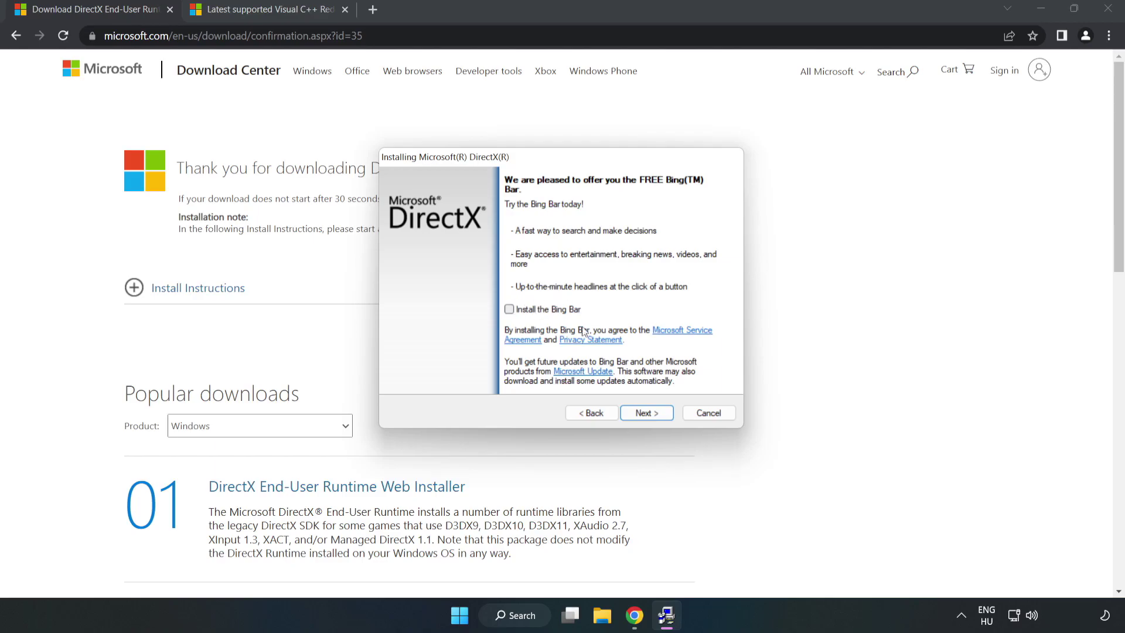
pyautogui.click(647, 413)
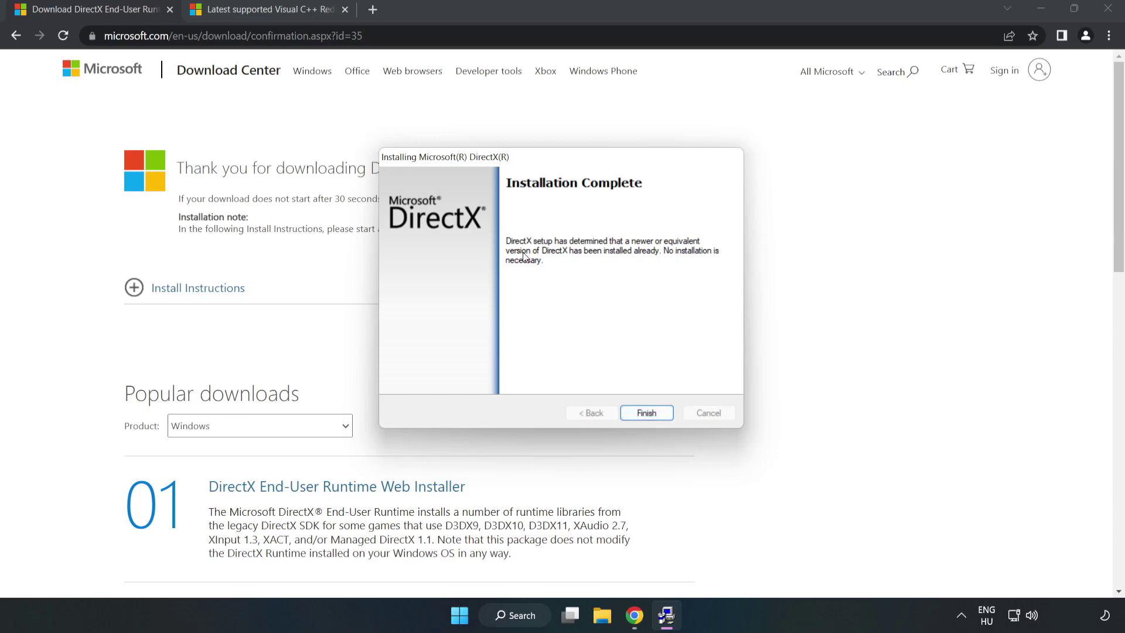
pyautogui.click(647, 413)
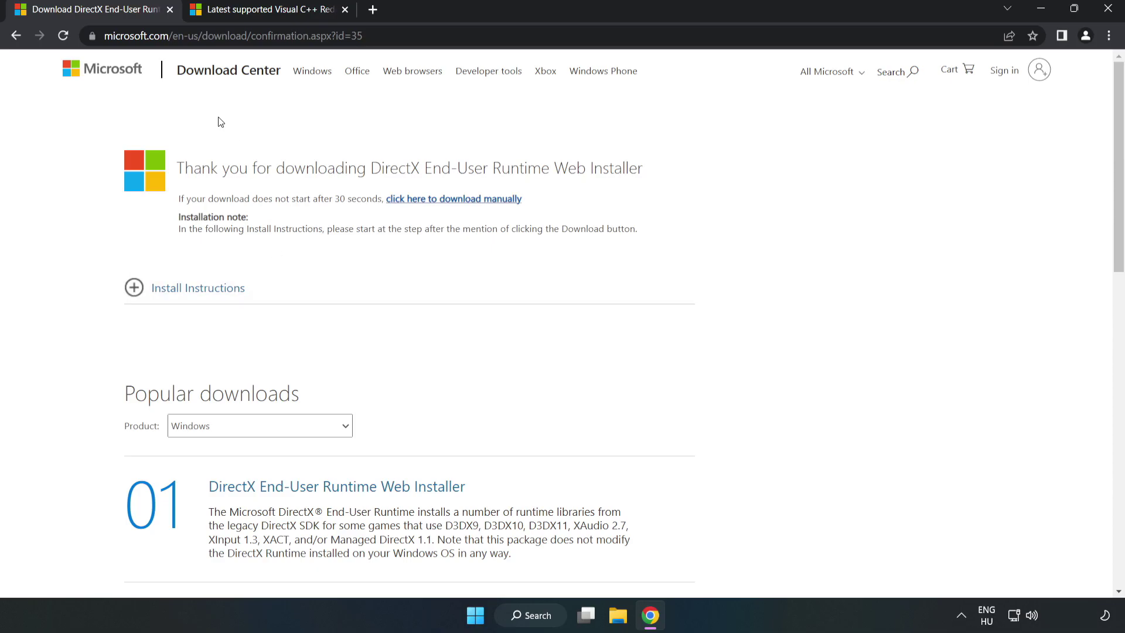
pyautogui.click(169, 10)
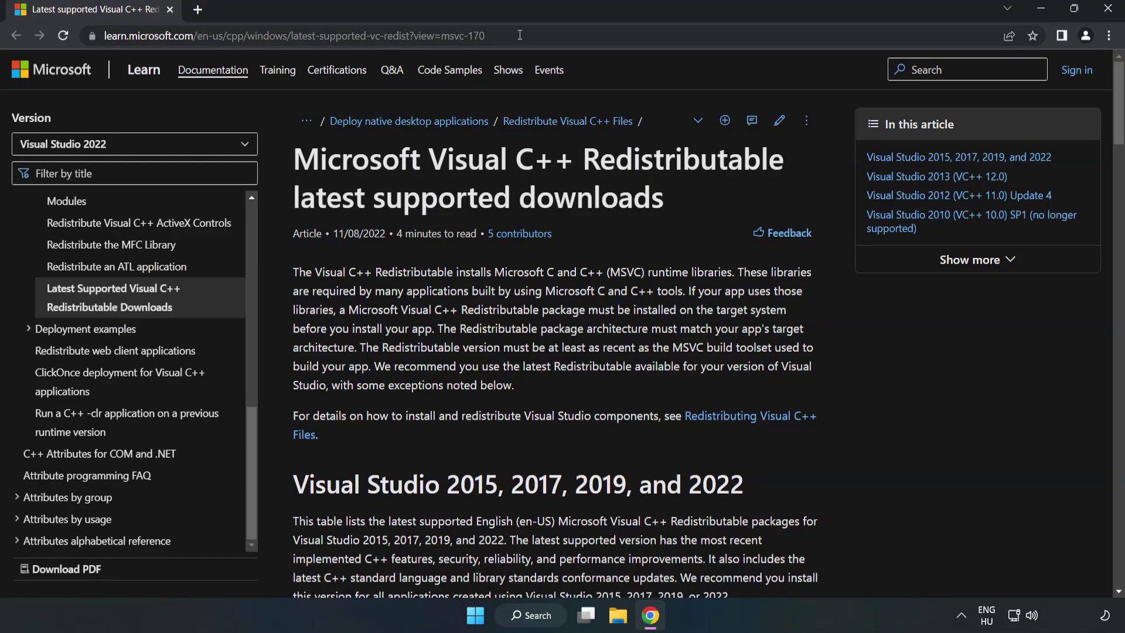
# - Download the ARM64, x86 and x64 Visual C++ 2015–2022 redistributables, allowing multiple downloads, and run VC_redist.arm64.exe
pyautogui.click(463, 36)
pyautogui.moveTo(454, 36); pyautogui.dragTo(492, 42)
pyautogui.click(577, 188)
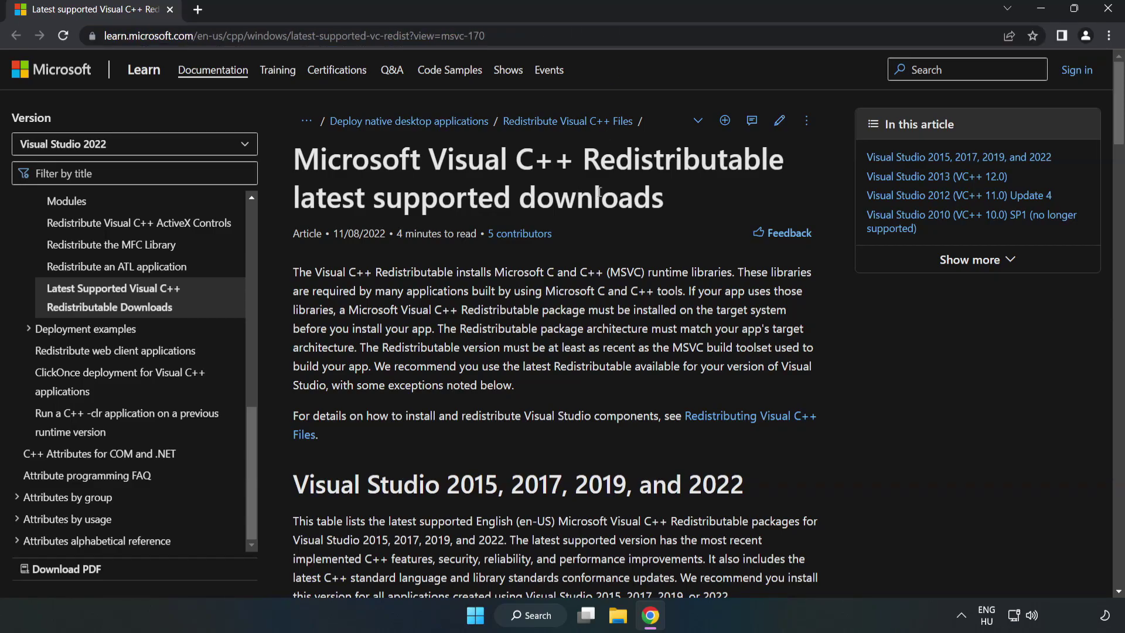
pyautogui.scroll(-6, 1119, 125)
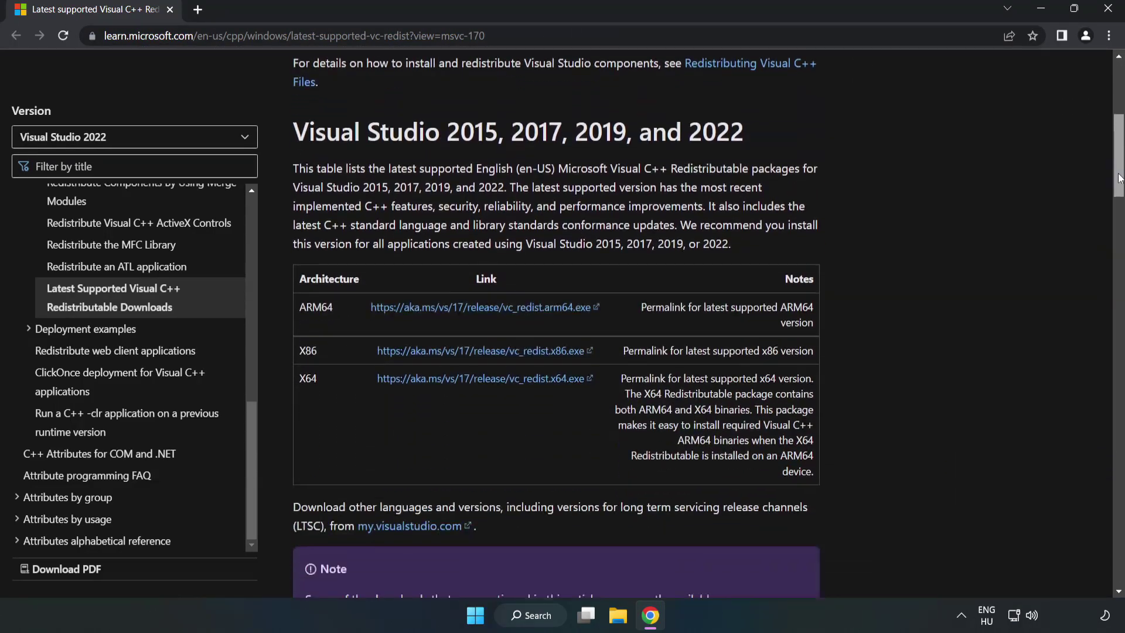
pyautogui.click(483, 292)
pyautogui.click(495, 336)
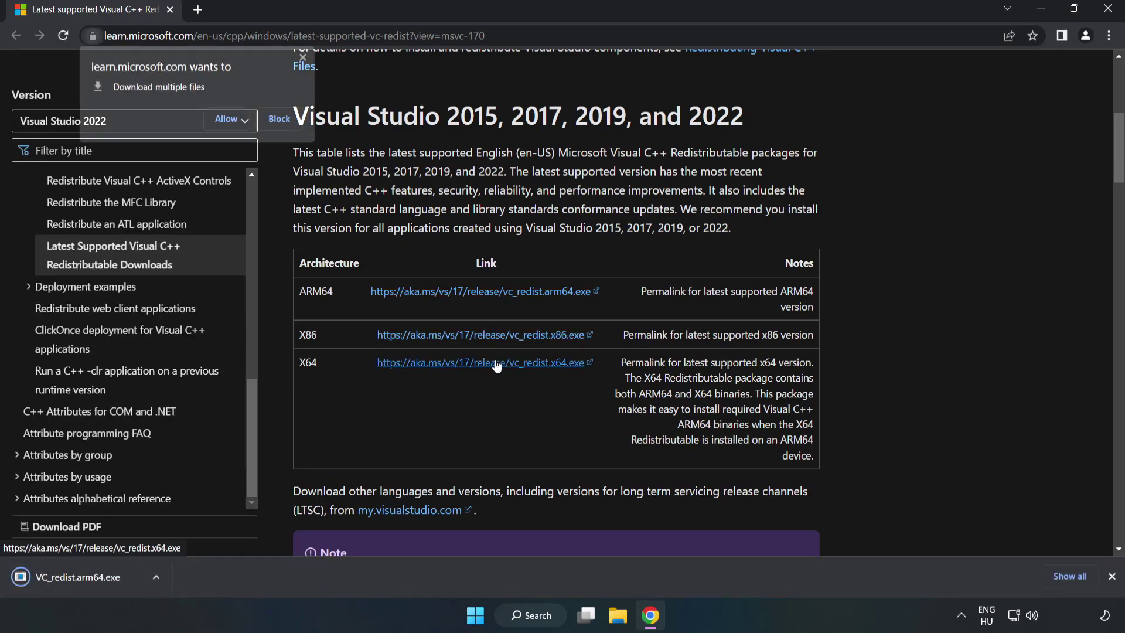
pyautogui.click(228, 119)
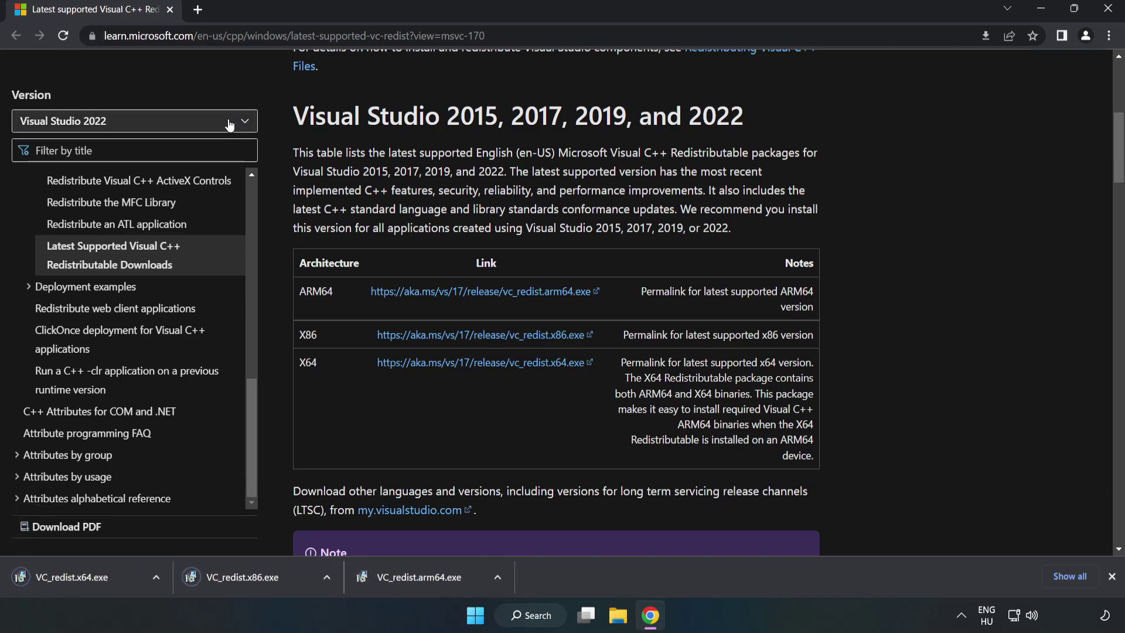
pyautogui.click(431, 583)
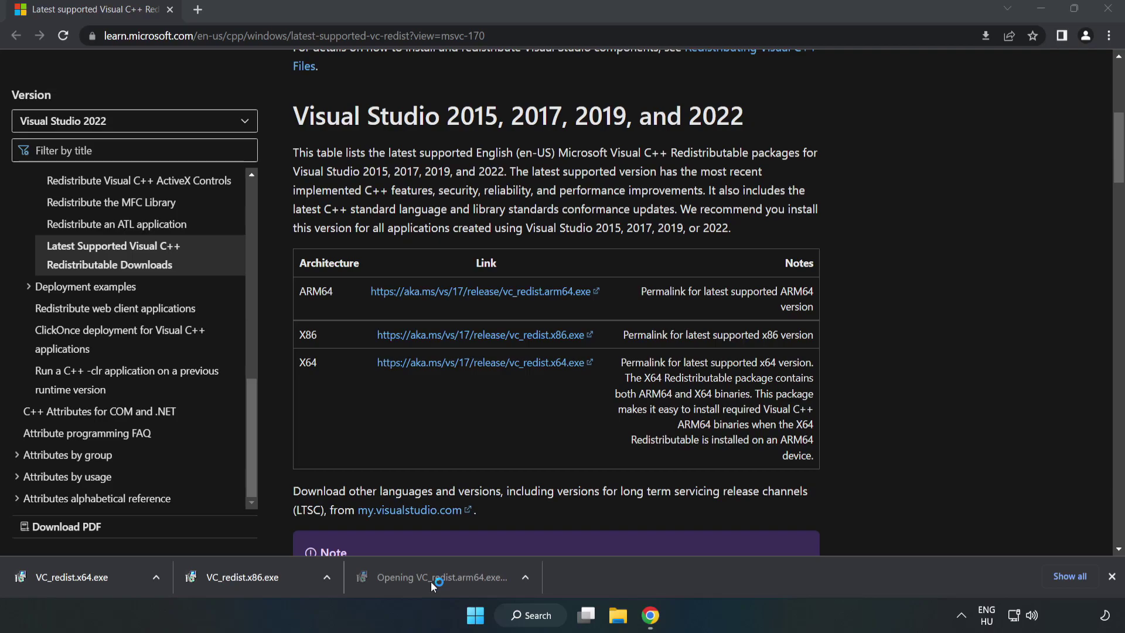
# - Agree to the licence and try installing the ARM64 redistributable, dismissing its unsupported failure
pyautogui.moveTo(720, 288); pyautogui.dragTo(712, 359)
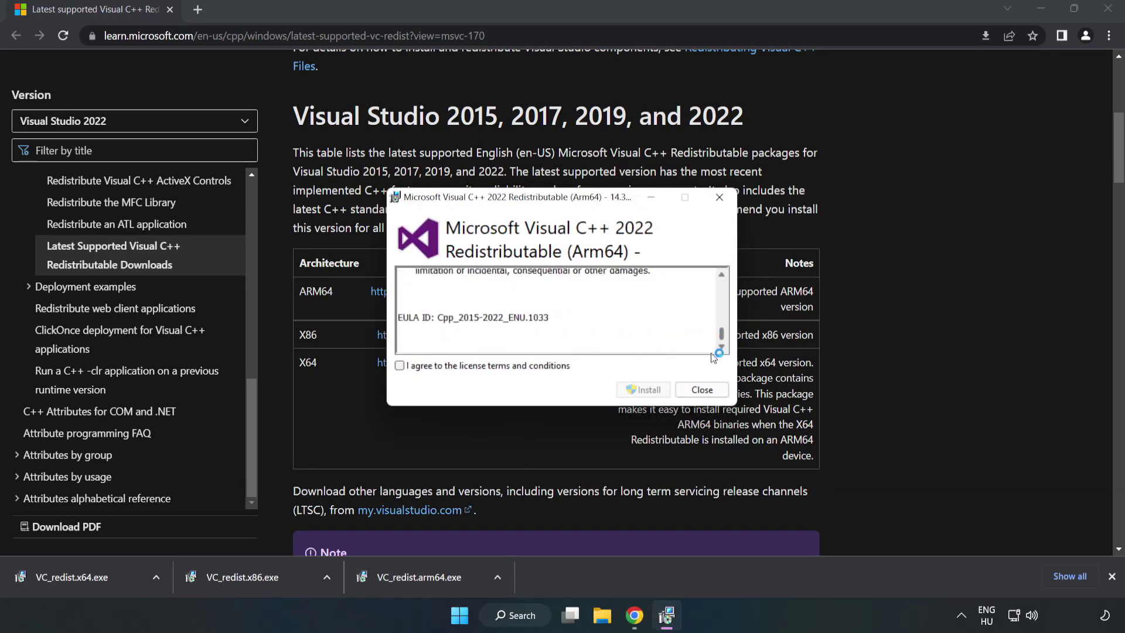
pyautogui.click(490, 365)
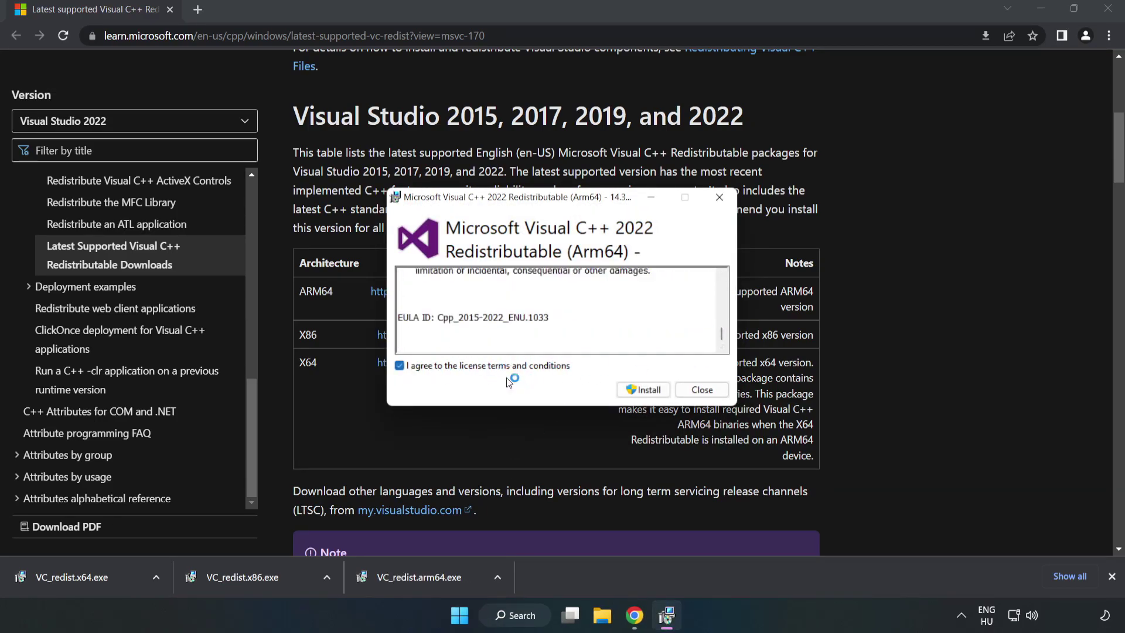
pyautogui.click(643, 390)
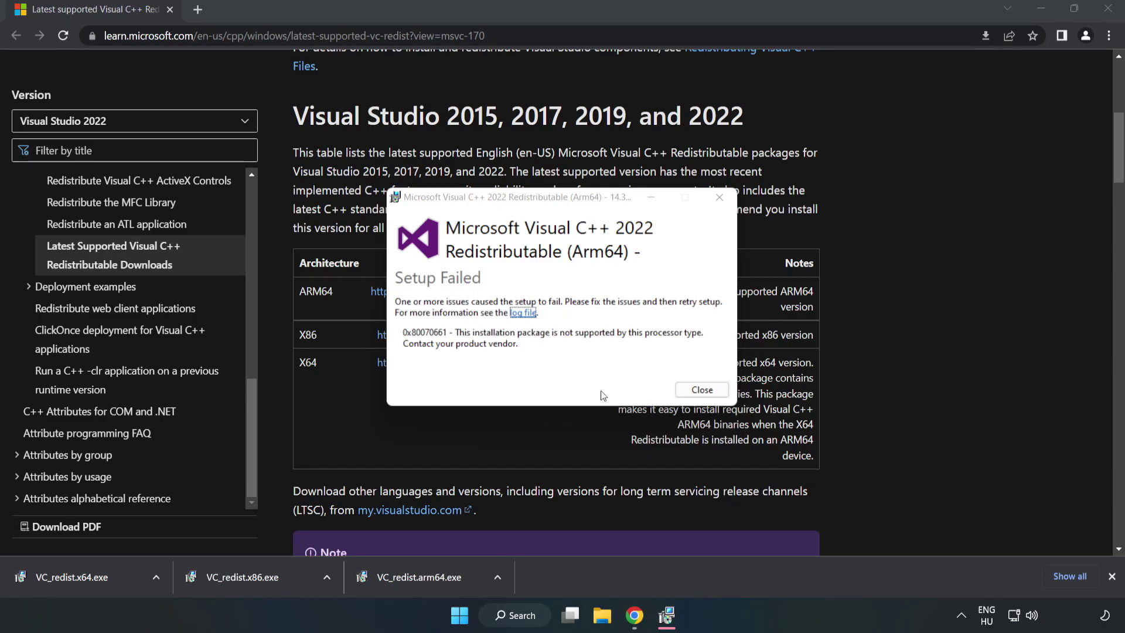
pyautogui.click(702, 389)
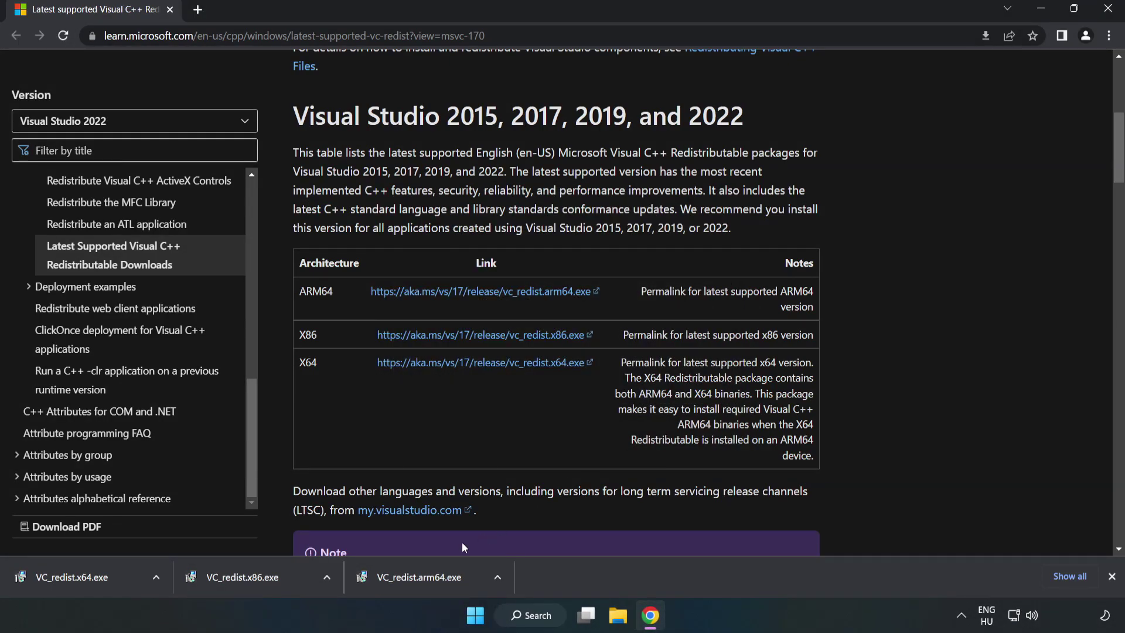
# - Install VC_redist.x86.exe and VC_redist.x64.exe, closing each setup after success
pyautogui.click(267, 577)
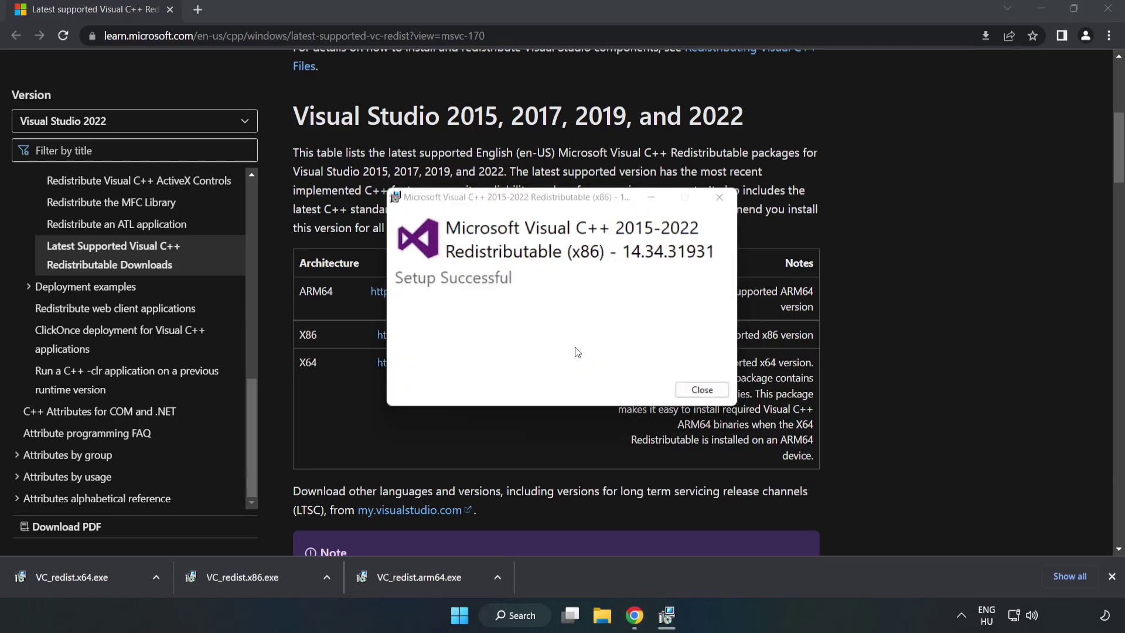
pyautogui.click(702, 390)
pyautogui.click(60, 574)
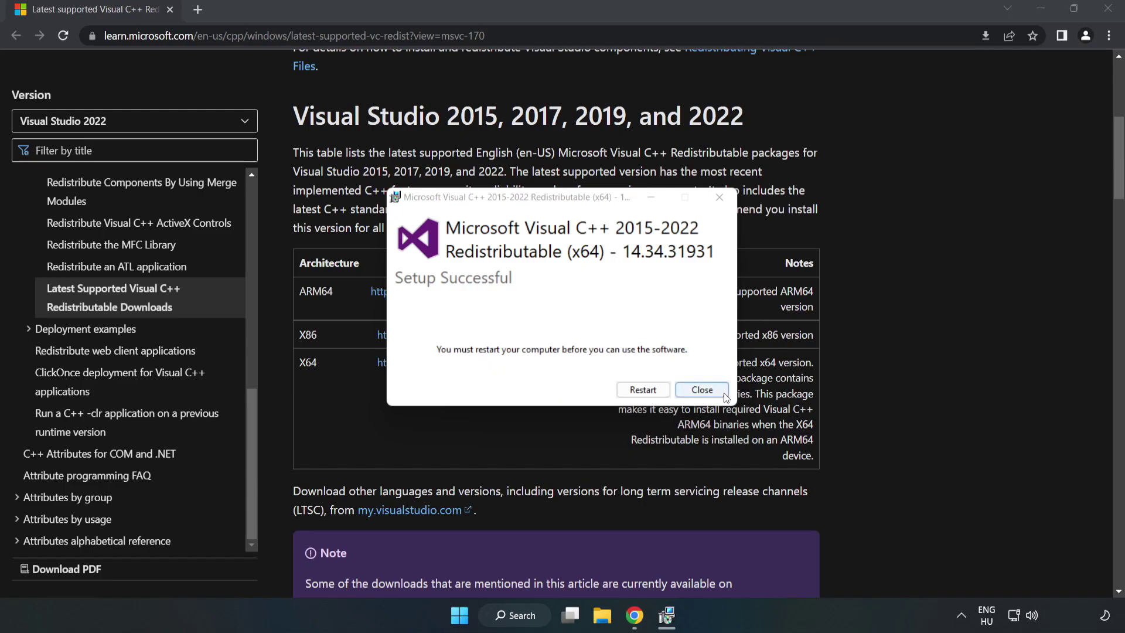
pyautogui.click(702, 390)
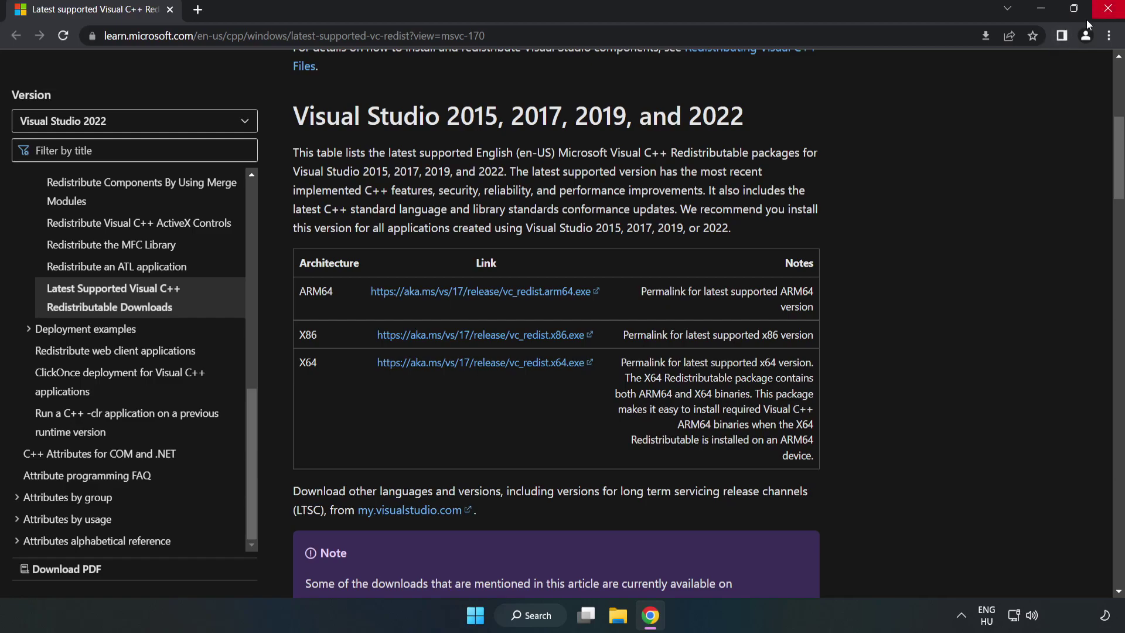
# - Close Google Chrome, then open the Start menu's power options to restart the PC
pyautogui.click(1108, 11)
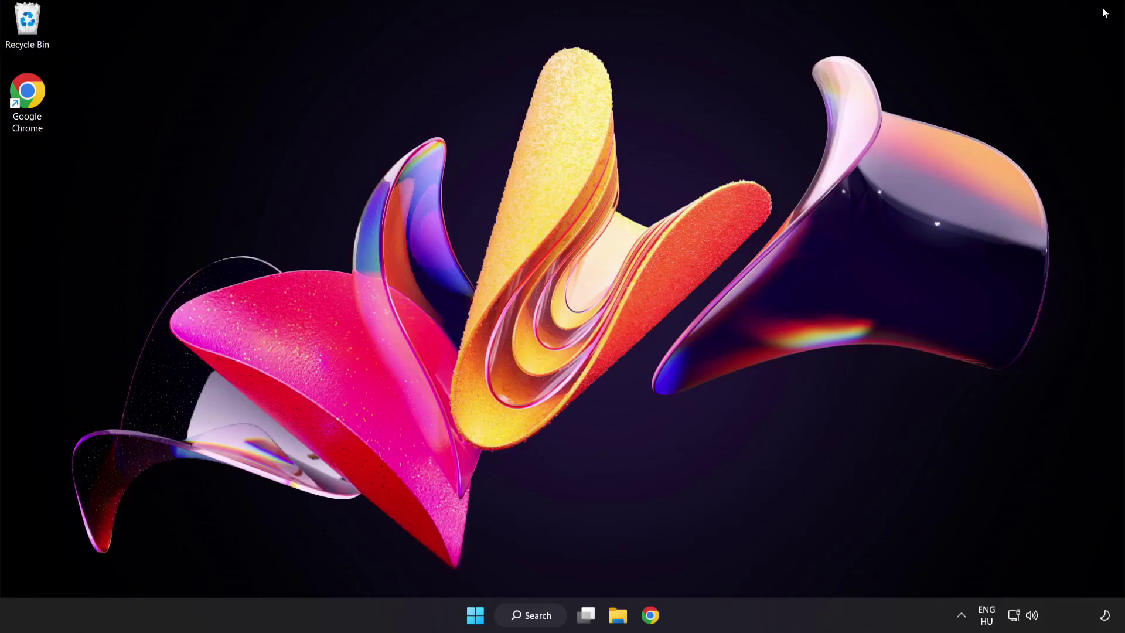
pyautogui.click(475, 616)
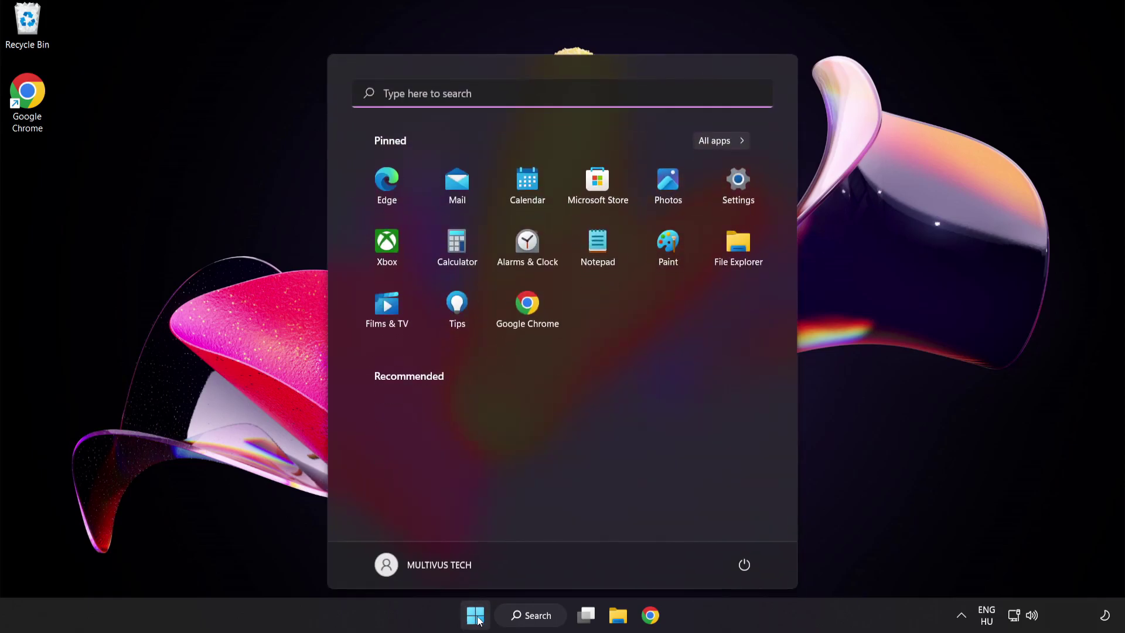
pyautogui.click(744, 566)
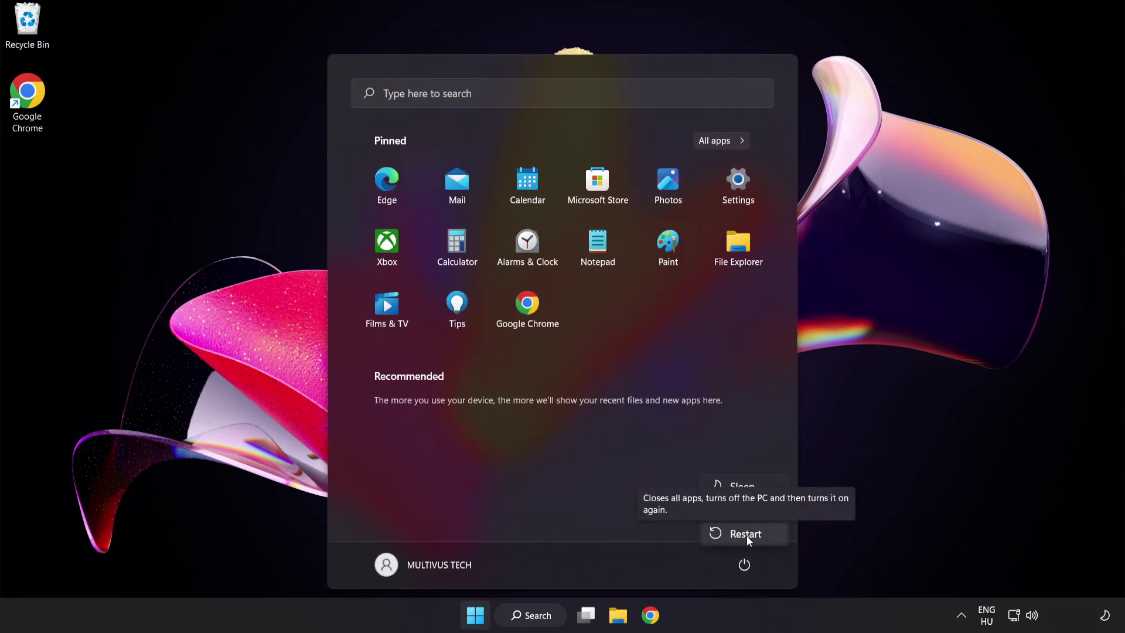